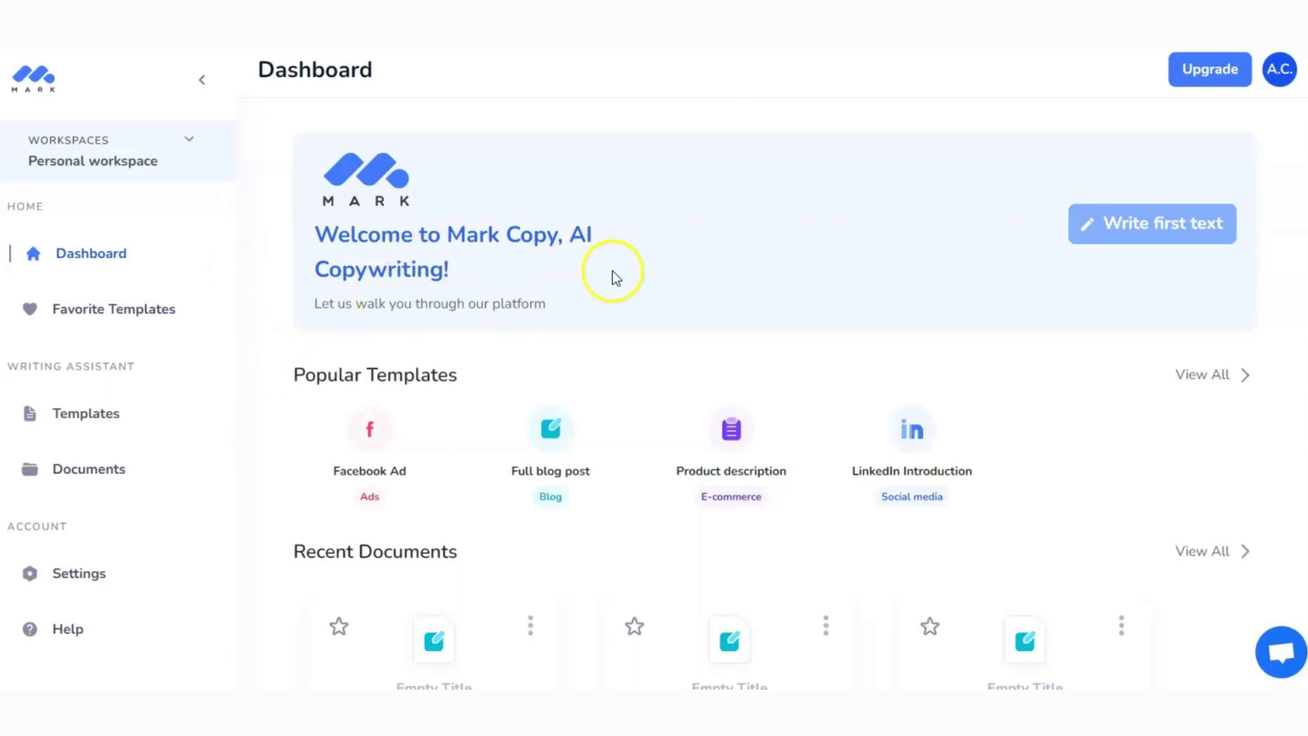
- Create a blank document from the Blog category's Full blog post template
left_click(94, 423)
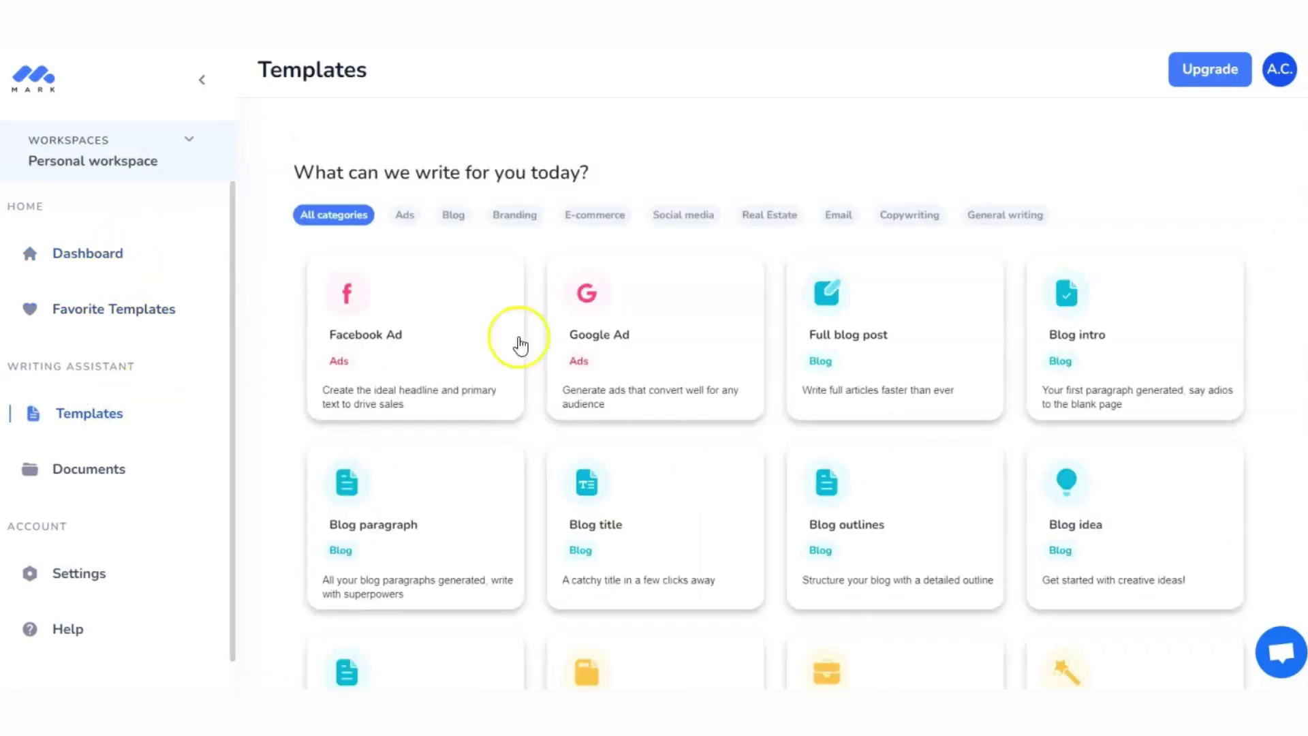
scroll(770, 415, "down", 14)
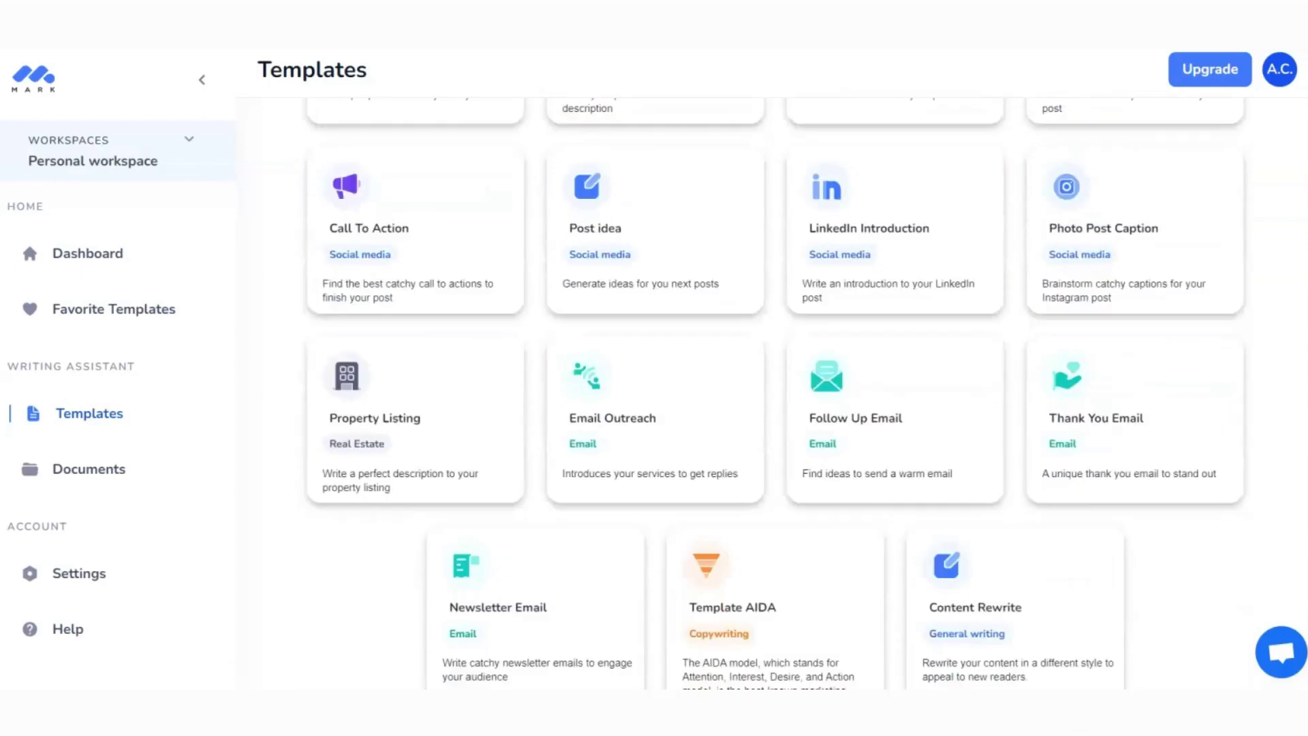
scroll(770, 415, "up", 6)
scroll(488, 449, "up", 6)
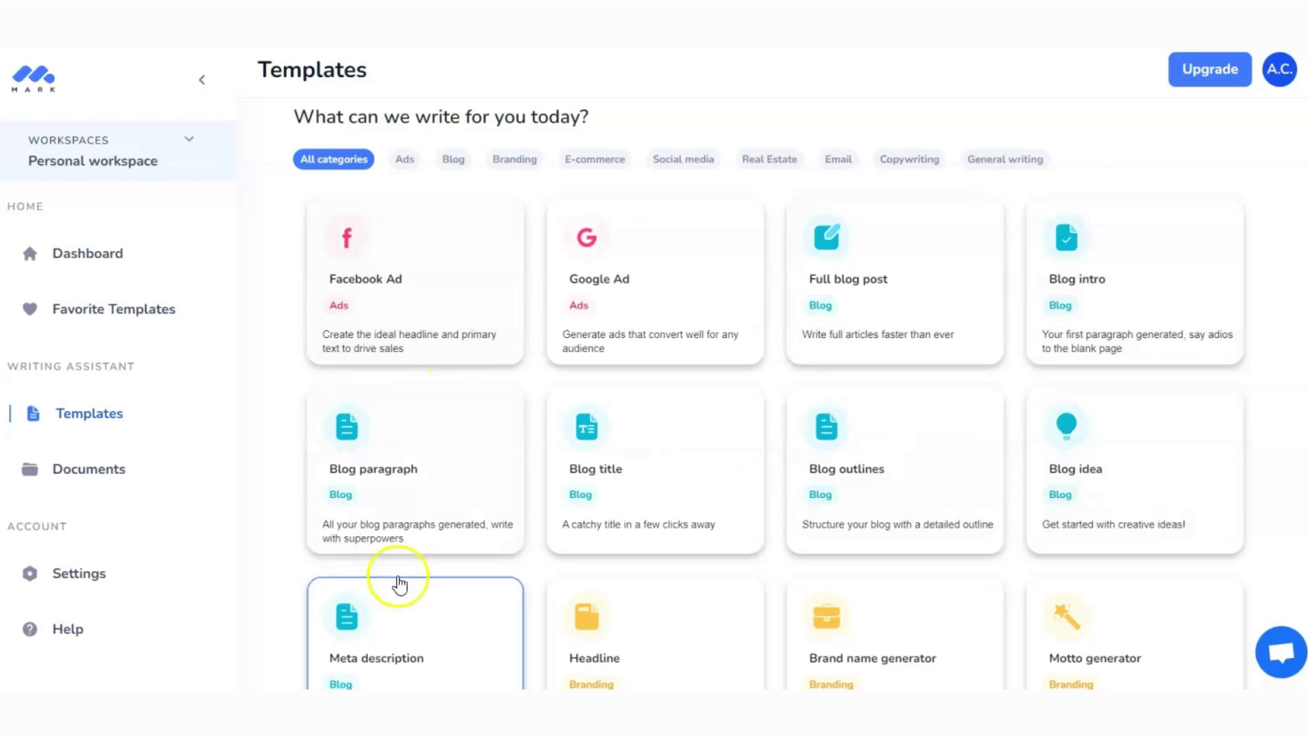
left_click(453, 158)
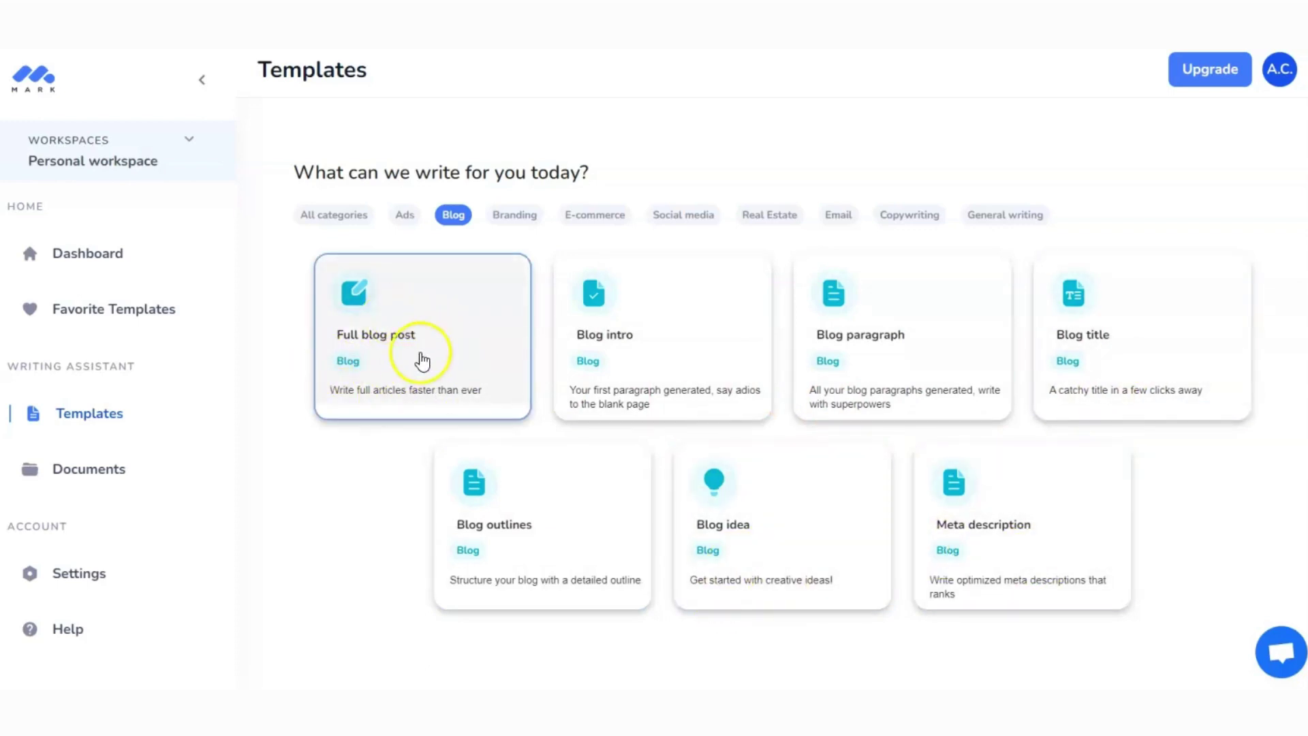
left_click(422, 361)
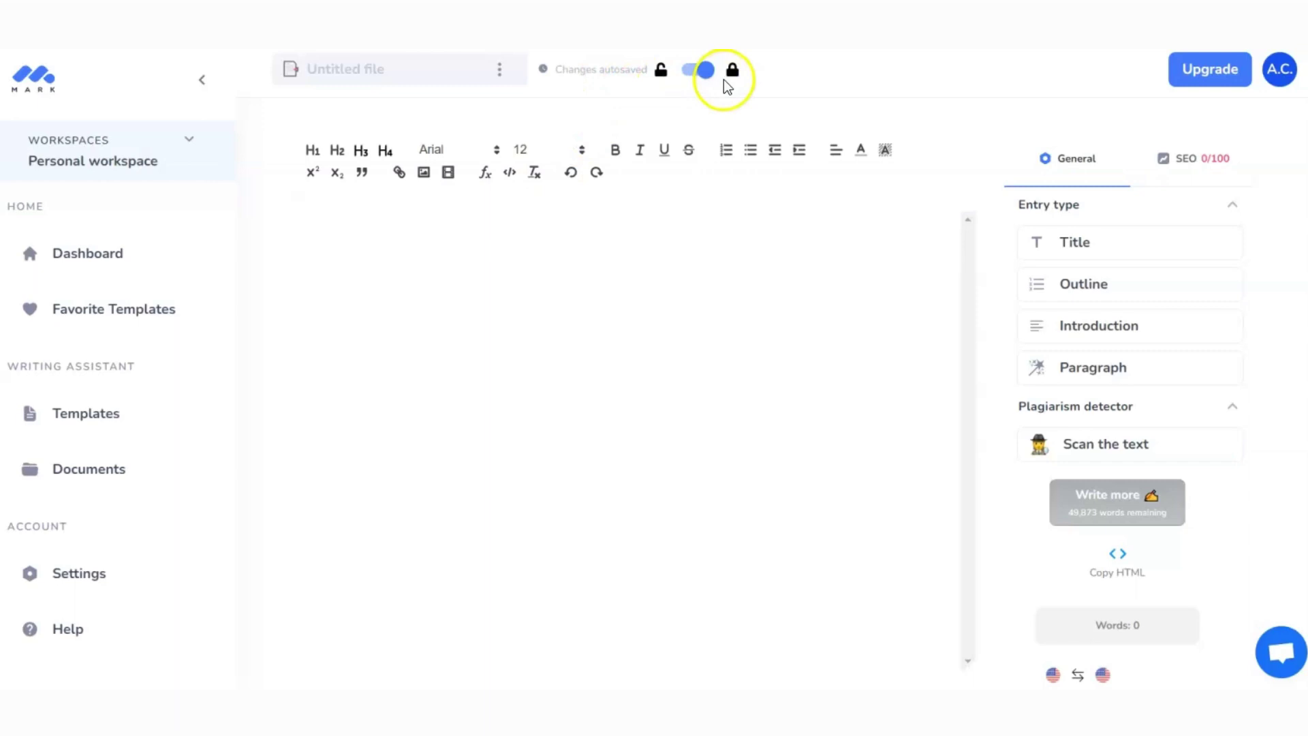
left_click(492, 252)
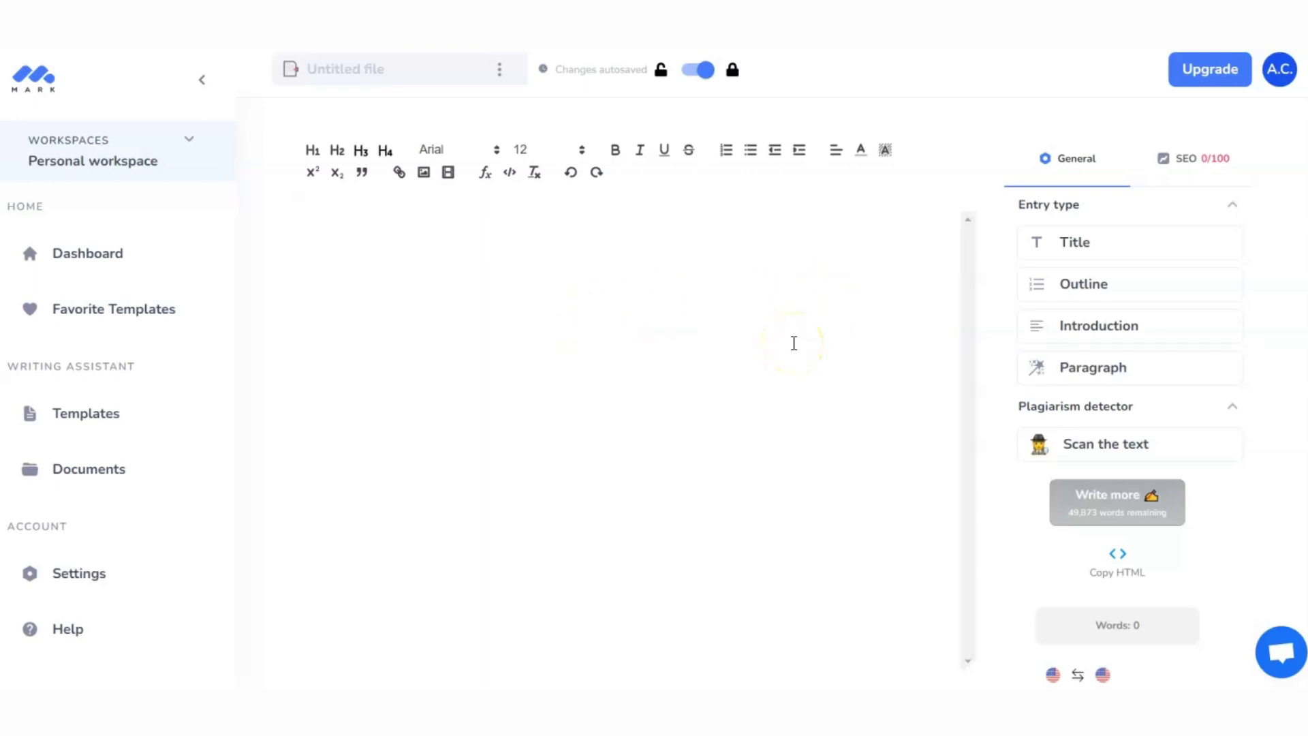
- Show the SEO panel, focus the Primary keyword box, and switch to the Notepad notes
left_click(1200, 165)
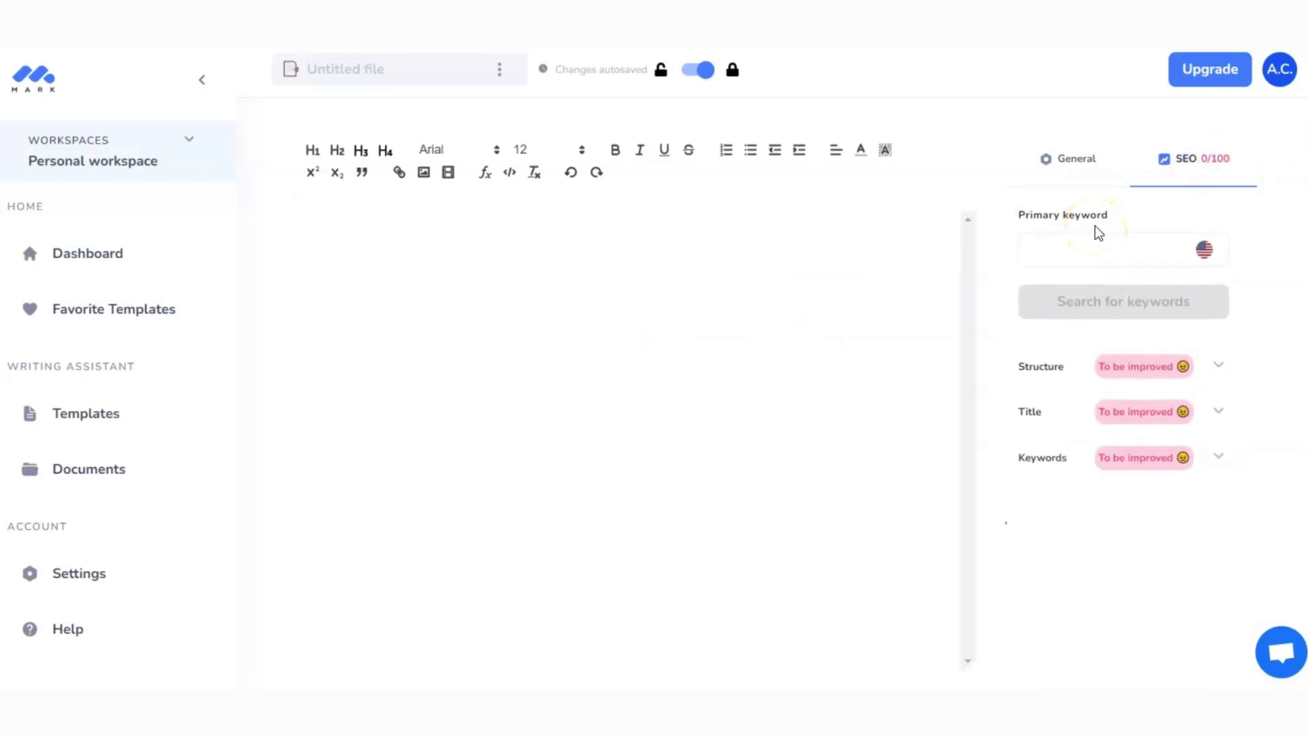
left_click(1088, 247)
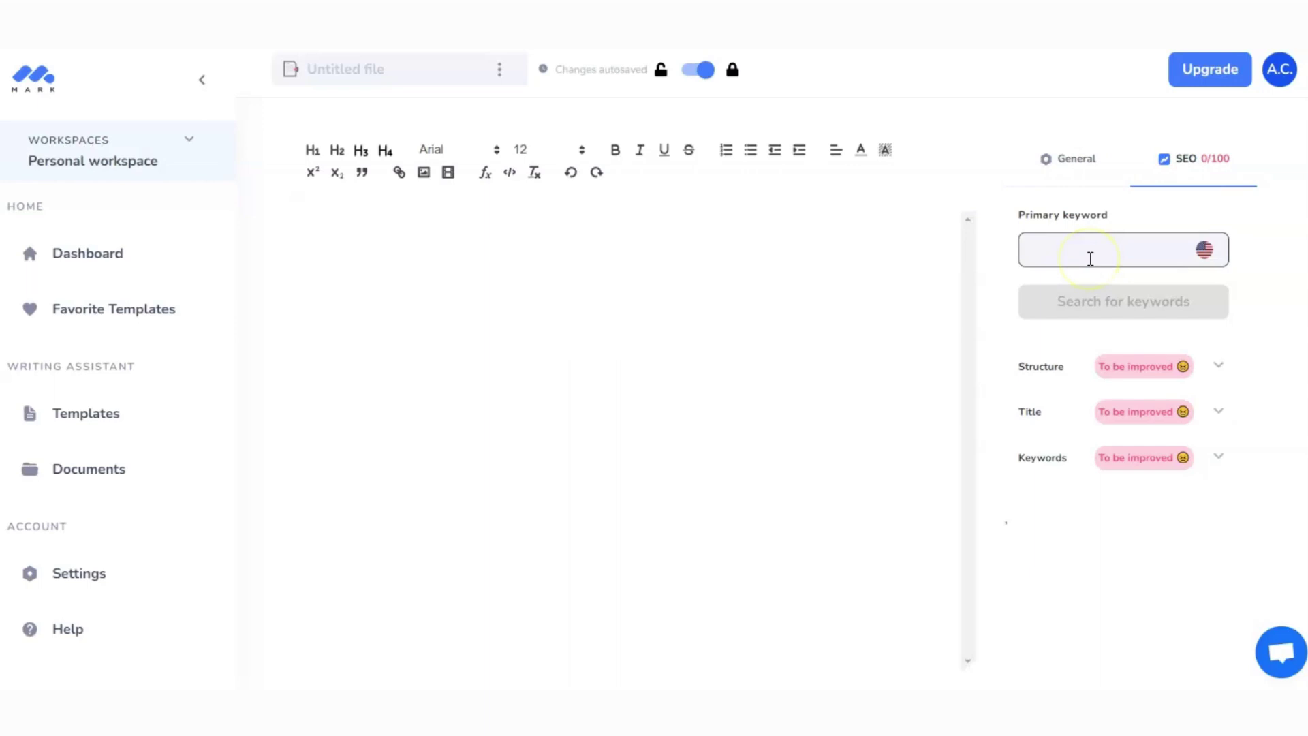
left_click(1069, 253)
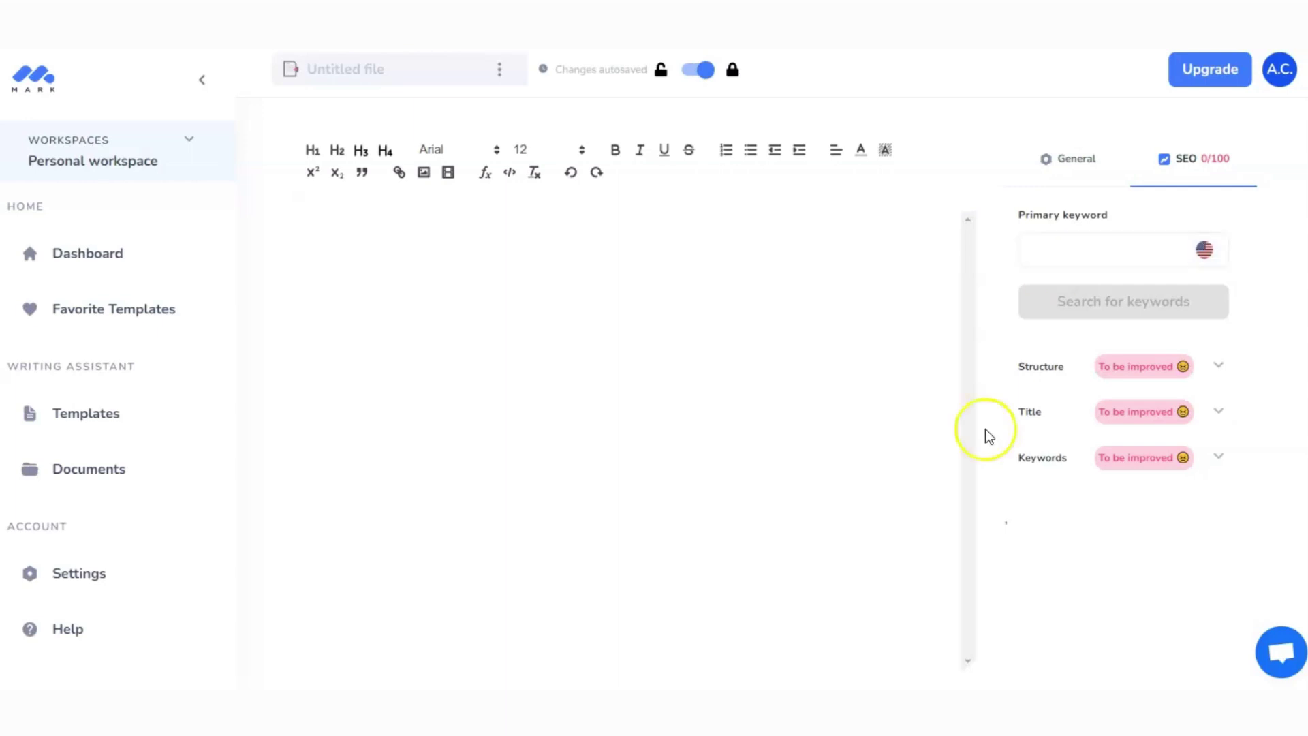
key("alt+Tab")
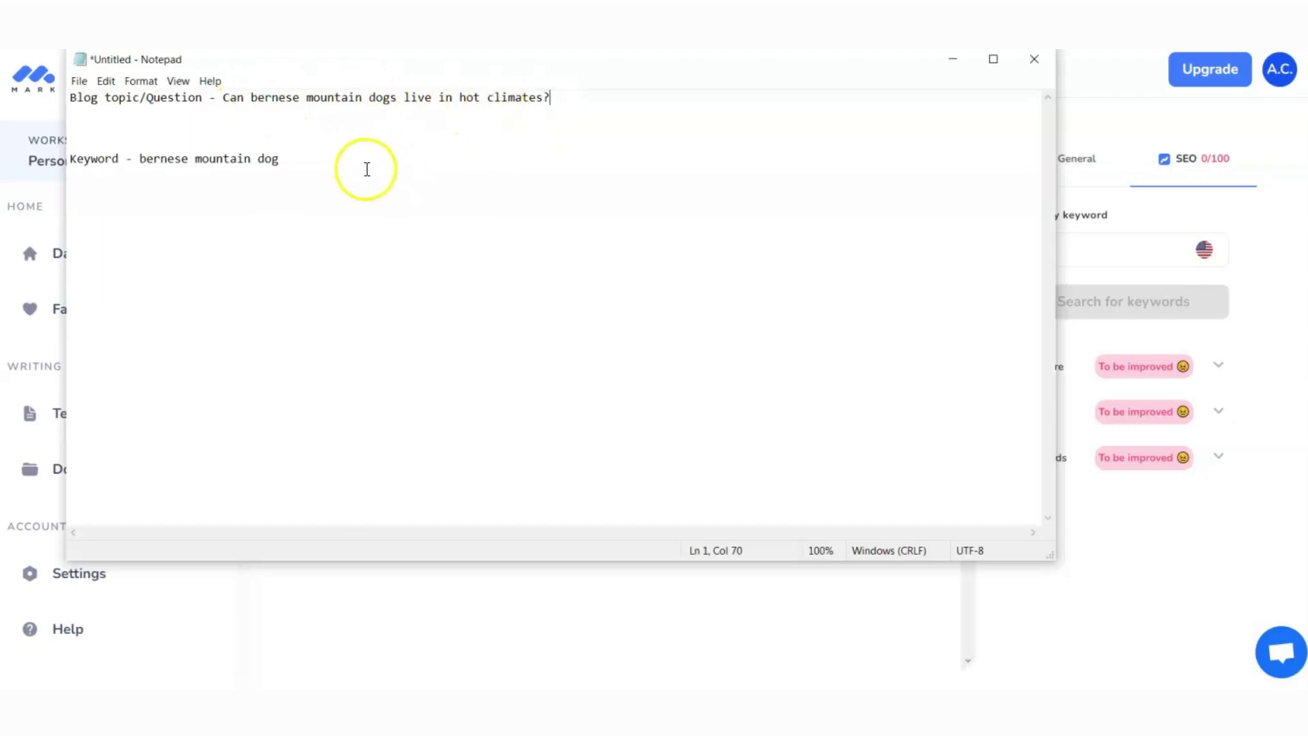
- Paste 'bernese mountain dog' from the notes as Primary keyword and select it from search results
left_click_drag(282, 161, 140, 157)
key("ctrl+c")
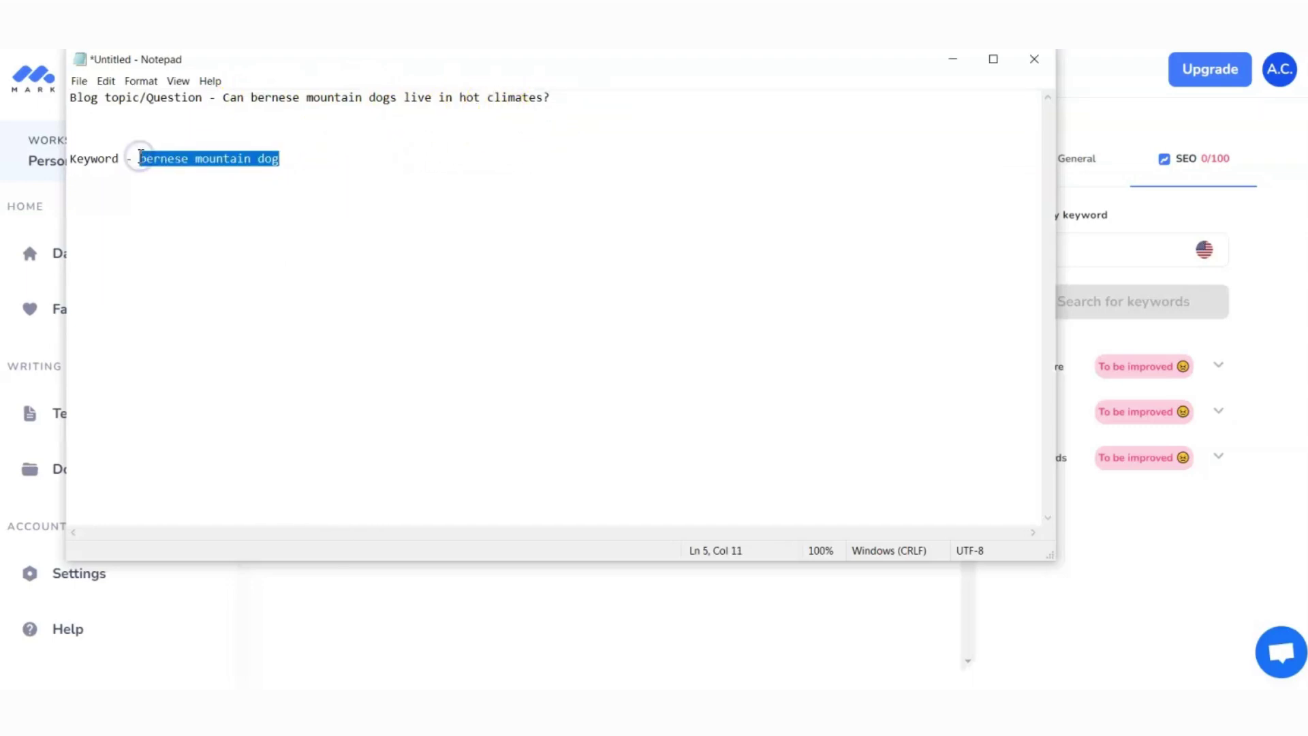
left_click(1126, 126)
left_click(1087, 251)
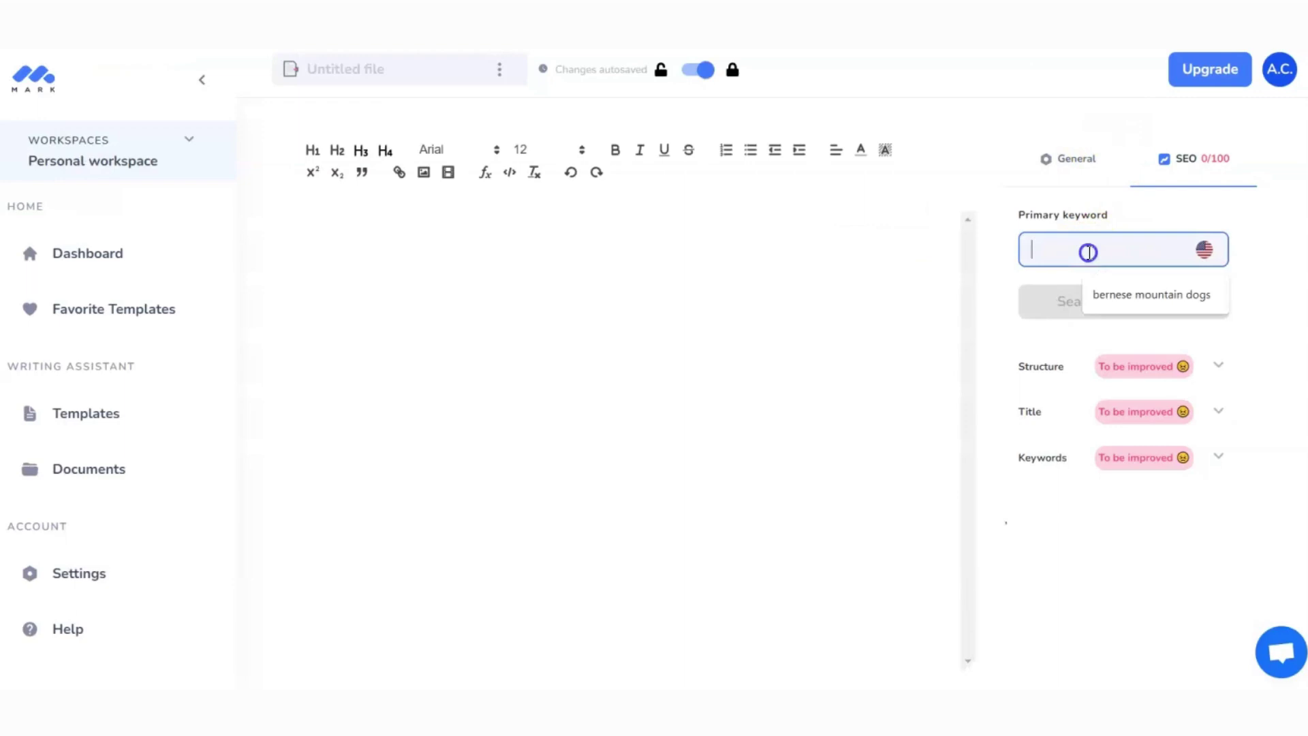
key("ctrl+v")
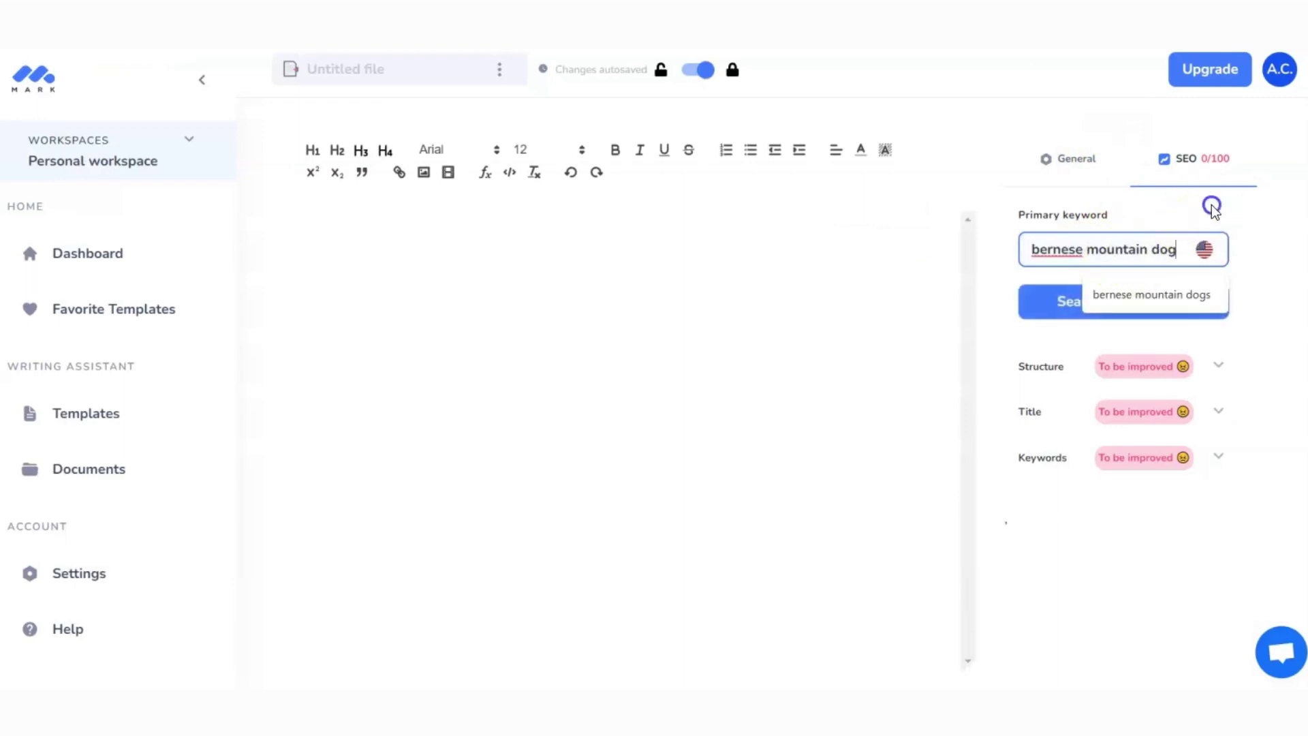
left_click(1212, 204)
left_click(1114, 311)
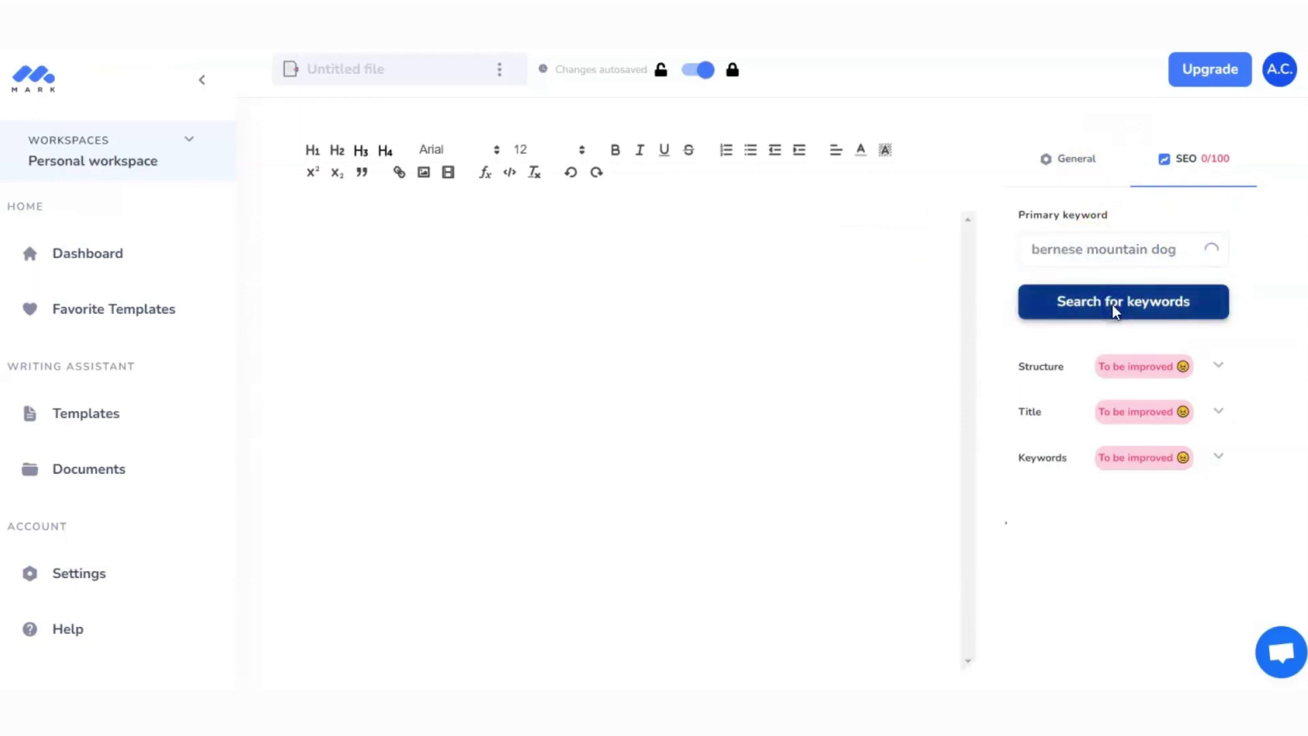
left_click(1193, 240)
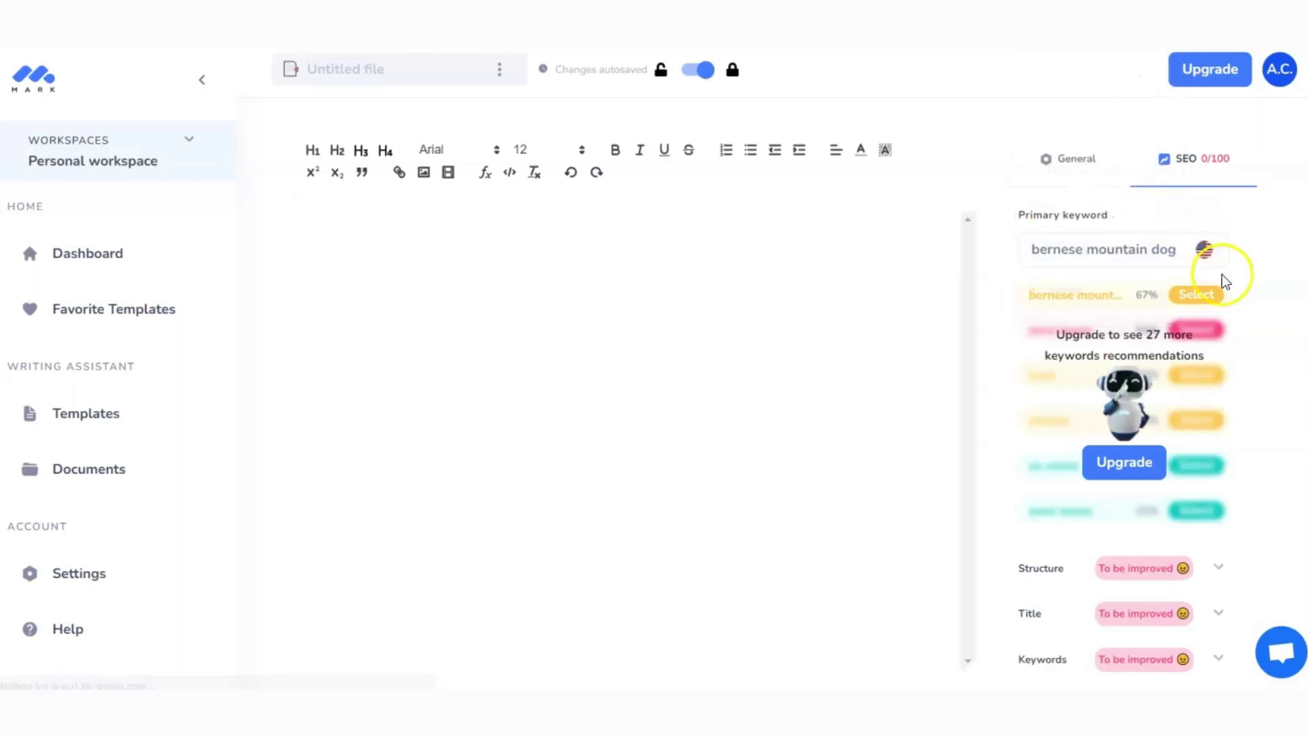
left_click(1189, 395)
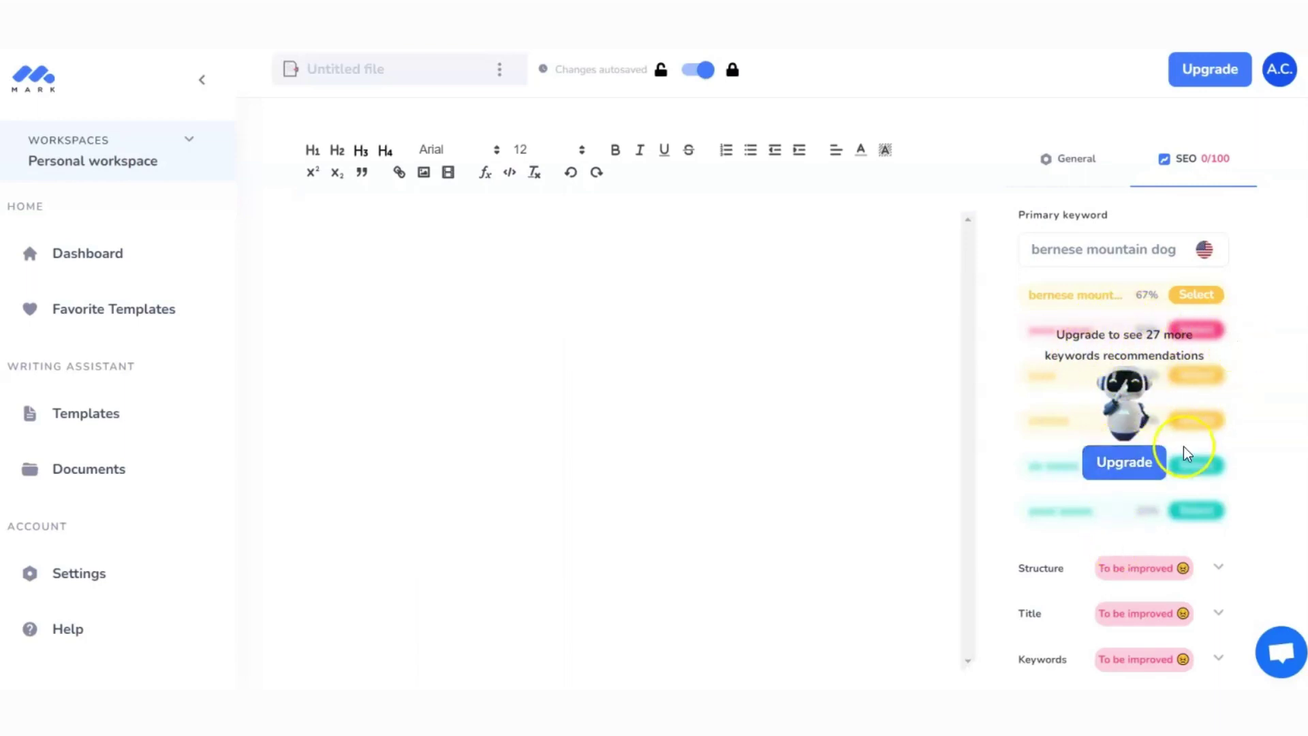
mouse_move(1192, 303)
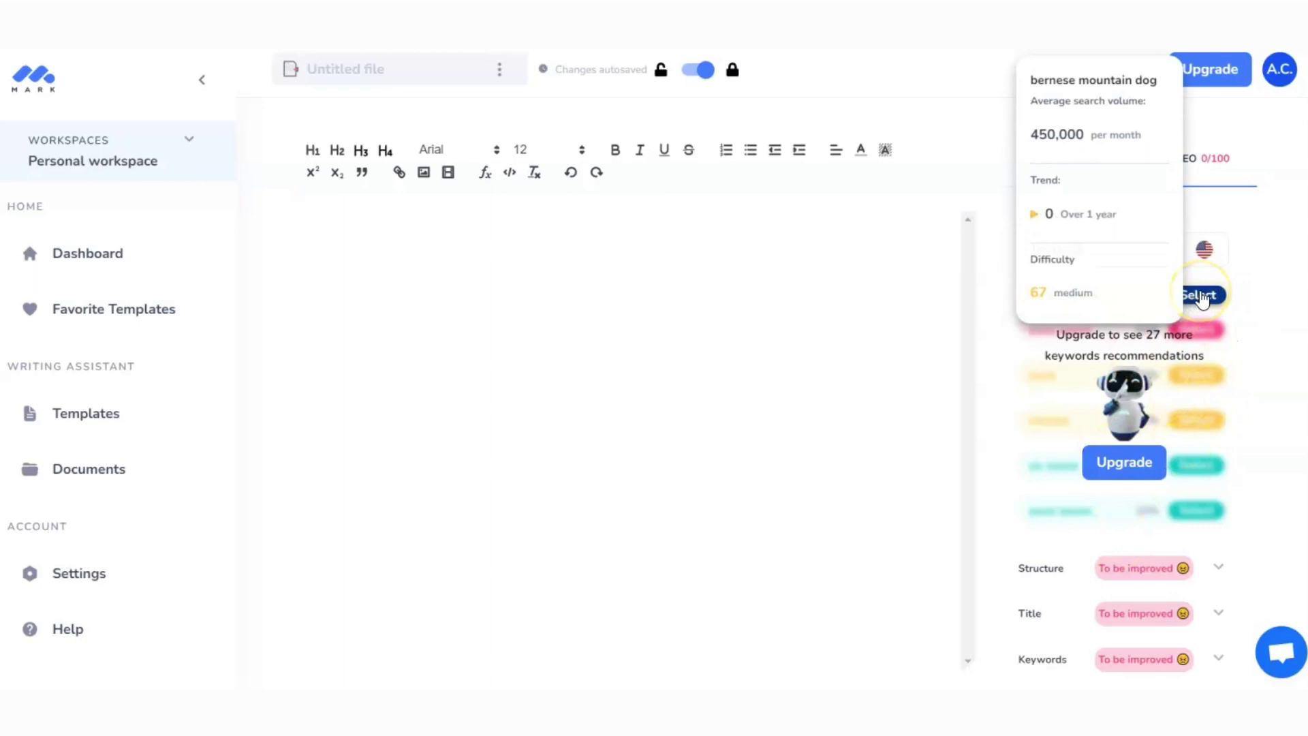
left_click(1203, 297)
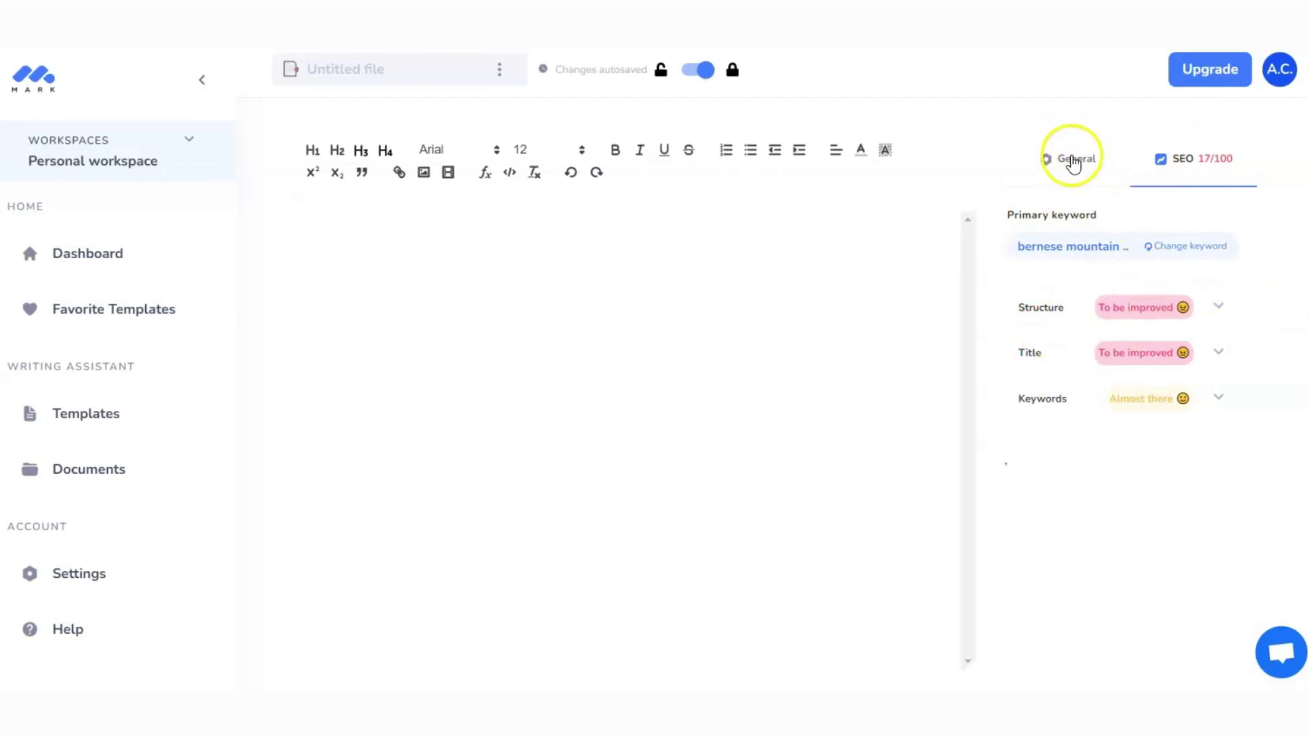
- Open the Blog title generator and copy the hot-climate question from the notes
left_click(1082, 155)
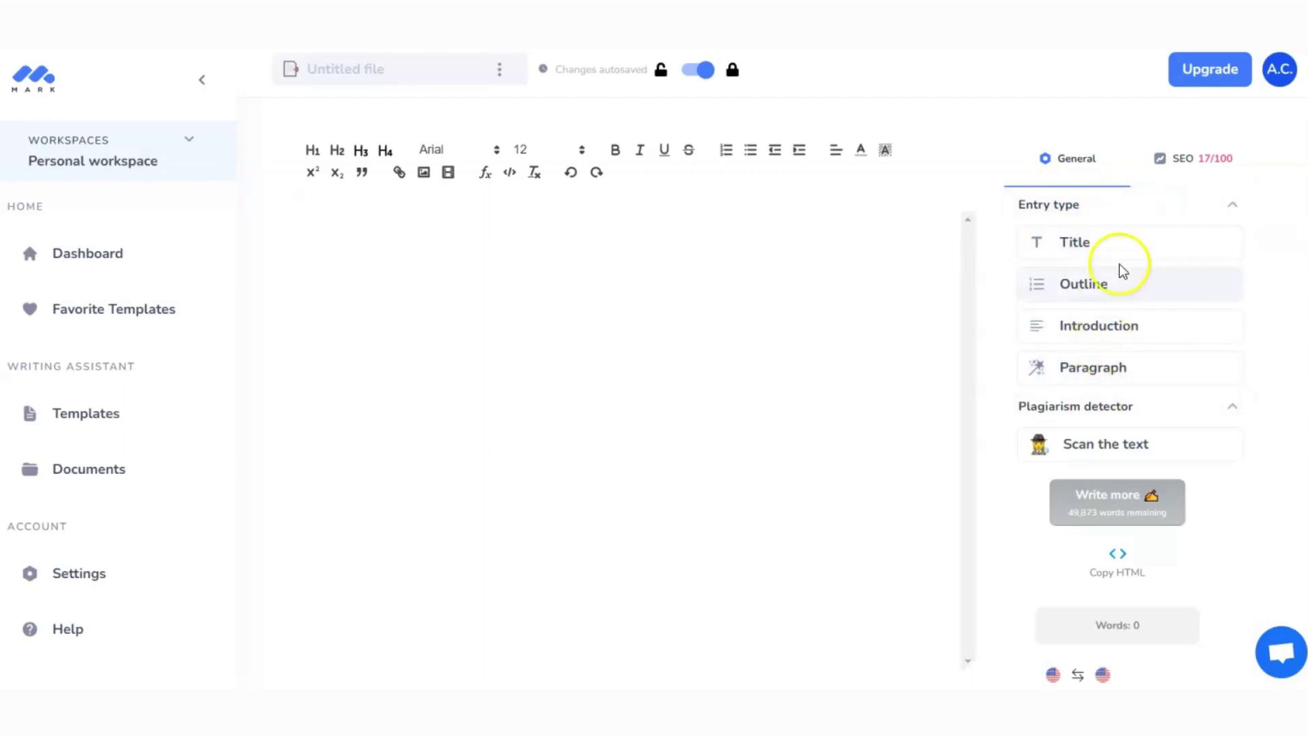
left_click(1083, 242)
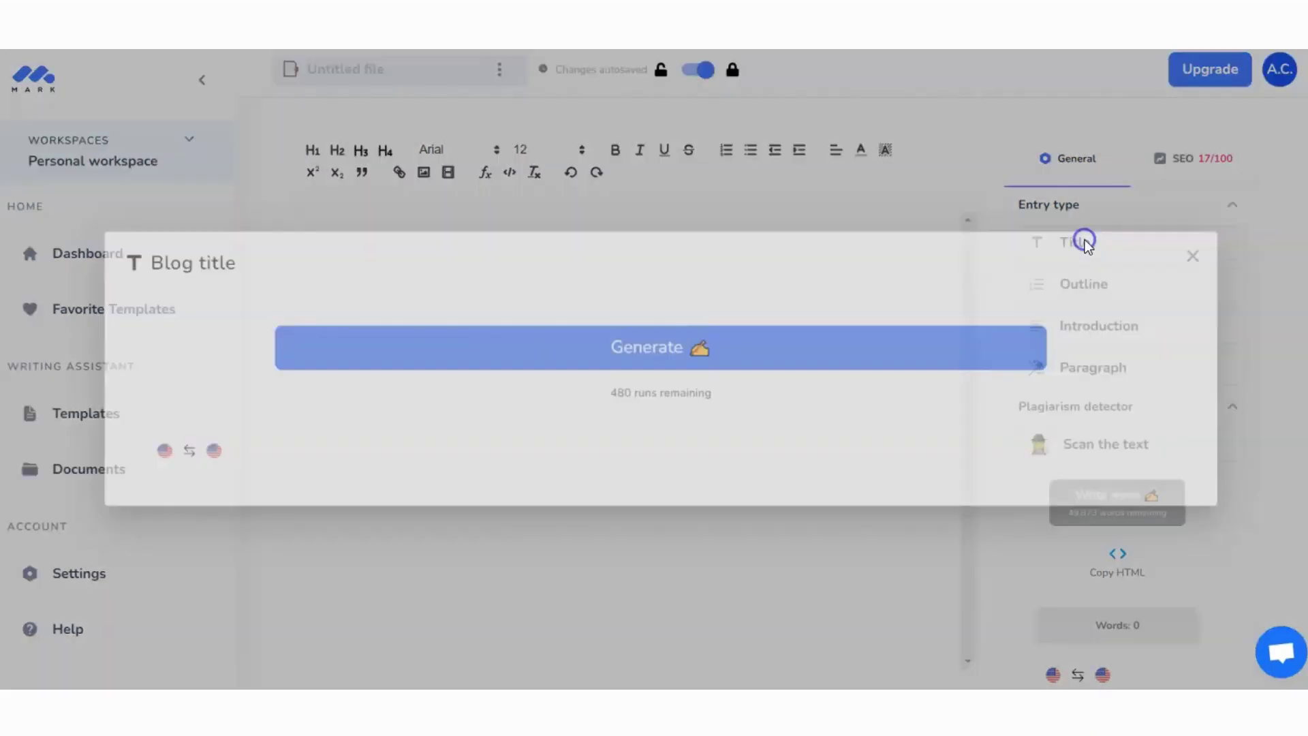
left_click(642, 342)
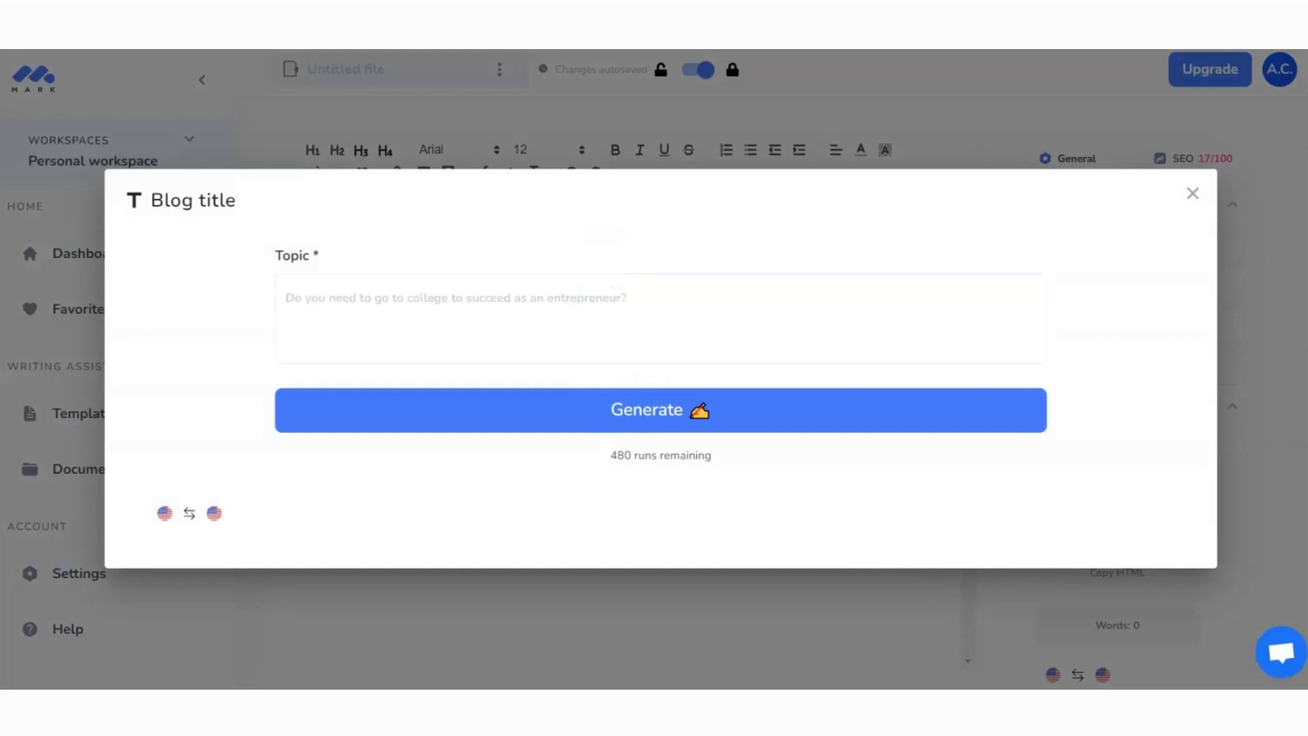
key("alt+Tab")
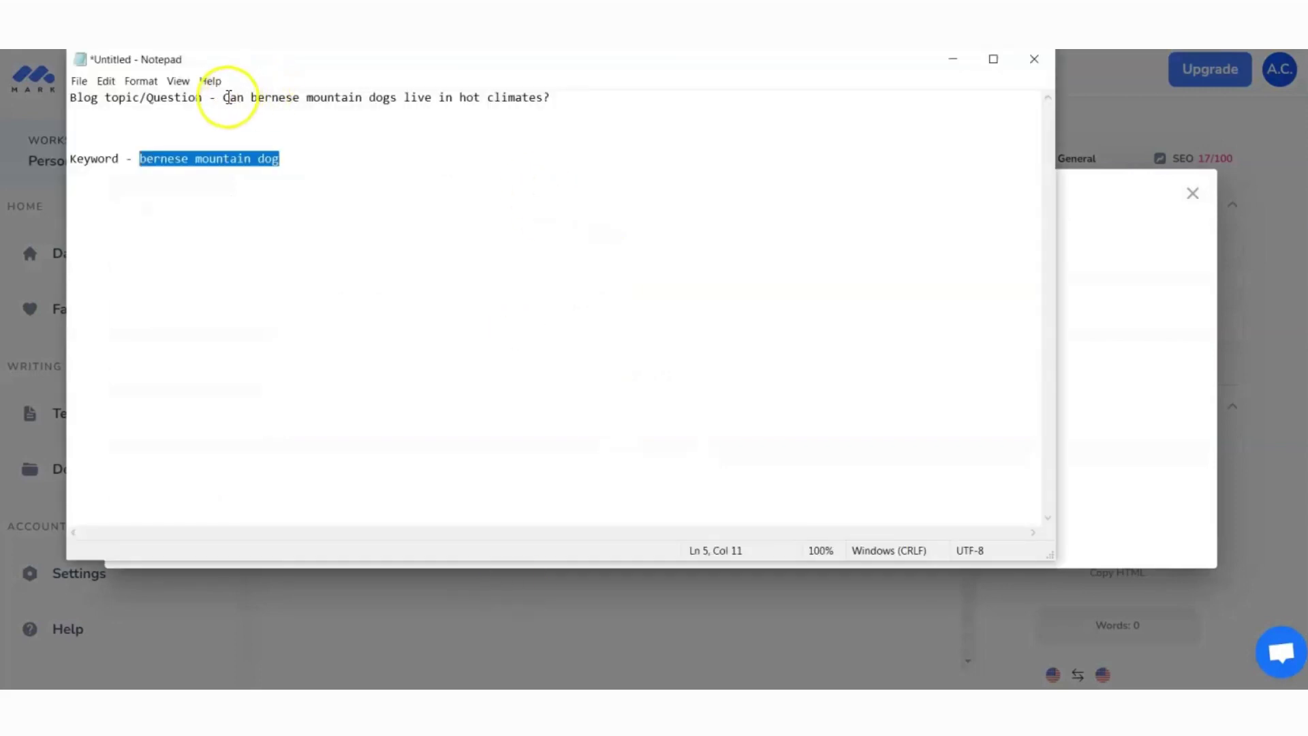
left_click_drag(224, 97, 561, 96)
key("ctrl+c")
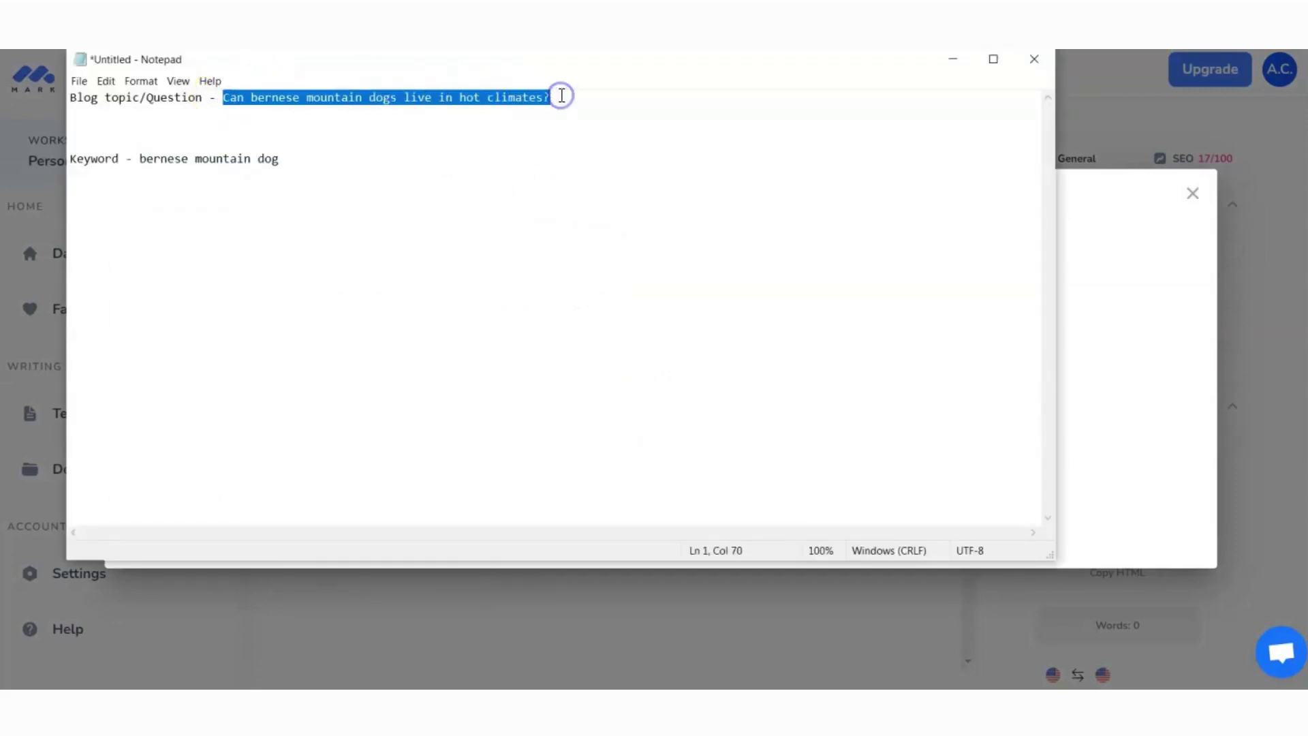
- Enter 'Can bernese mountain dogs live in hot climates with long hair?' as Topic and generate titles
left_click(1117, 300)
left_click(707, 273)
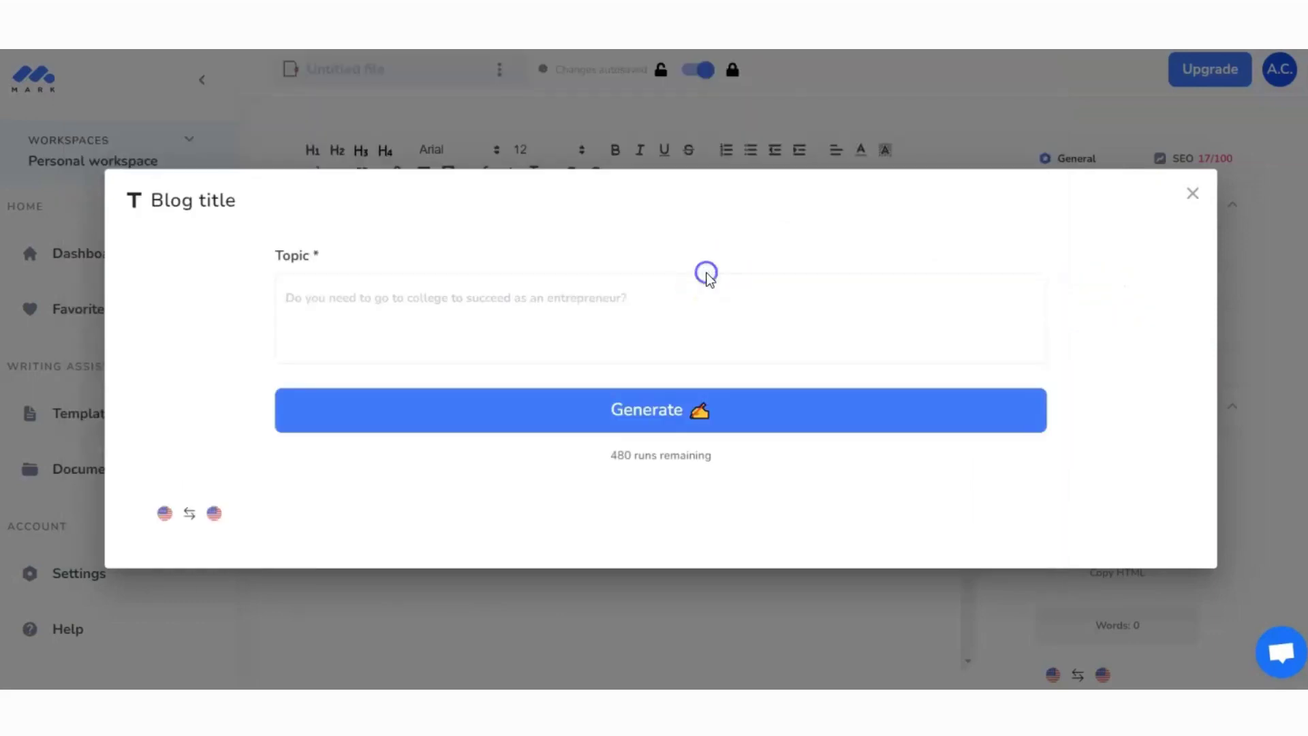
left_click(520, 313)
key("ctrl+v")
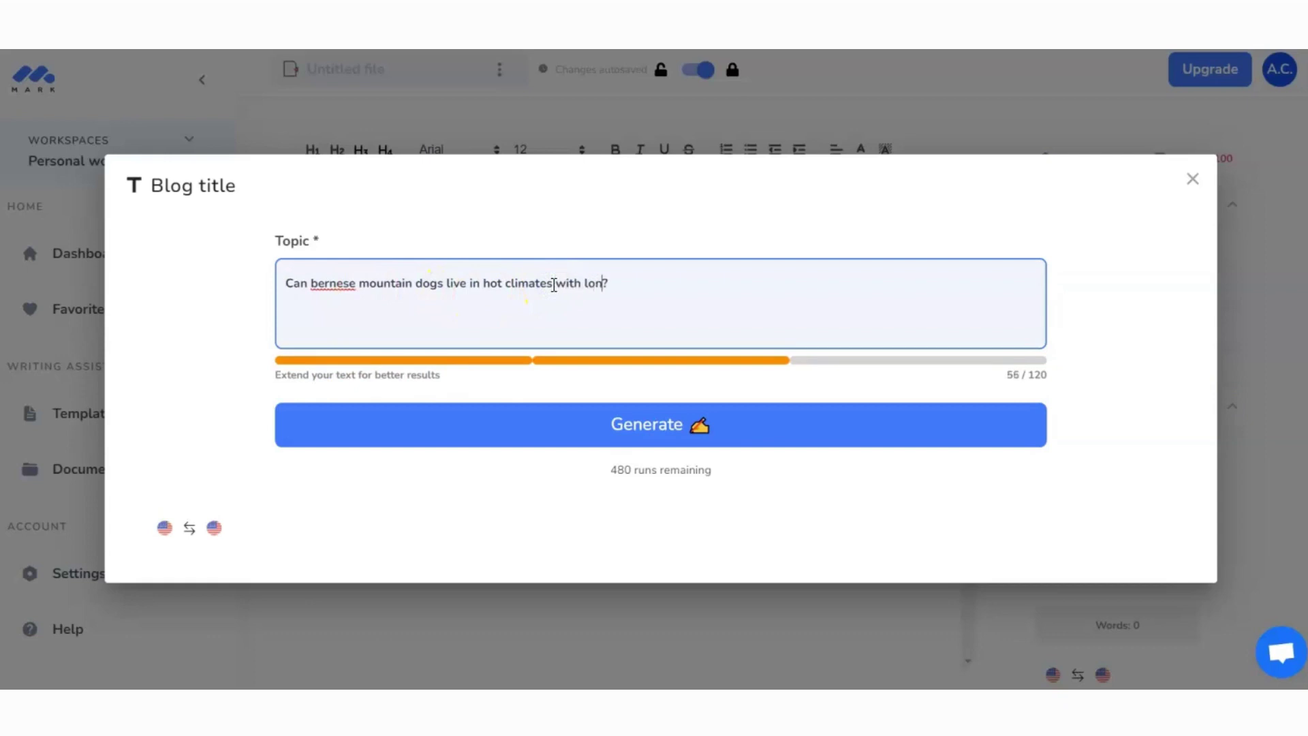
type("air")
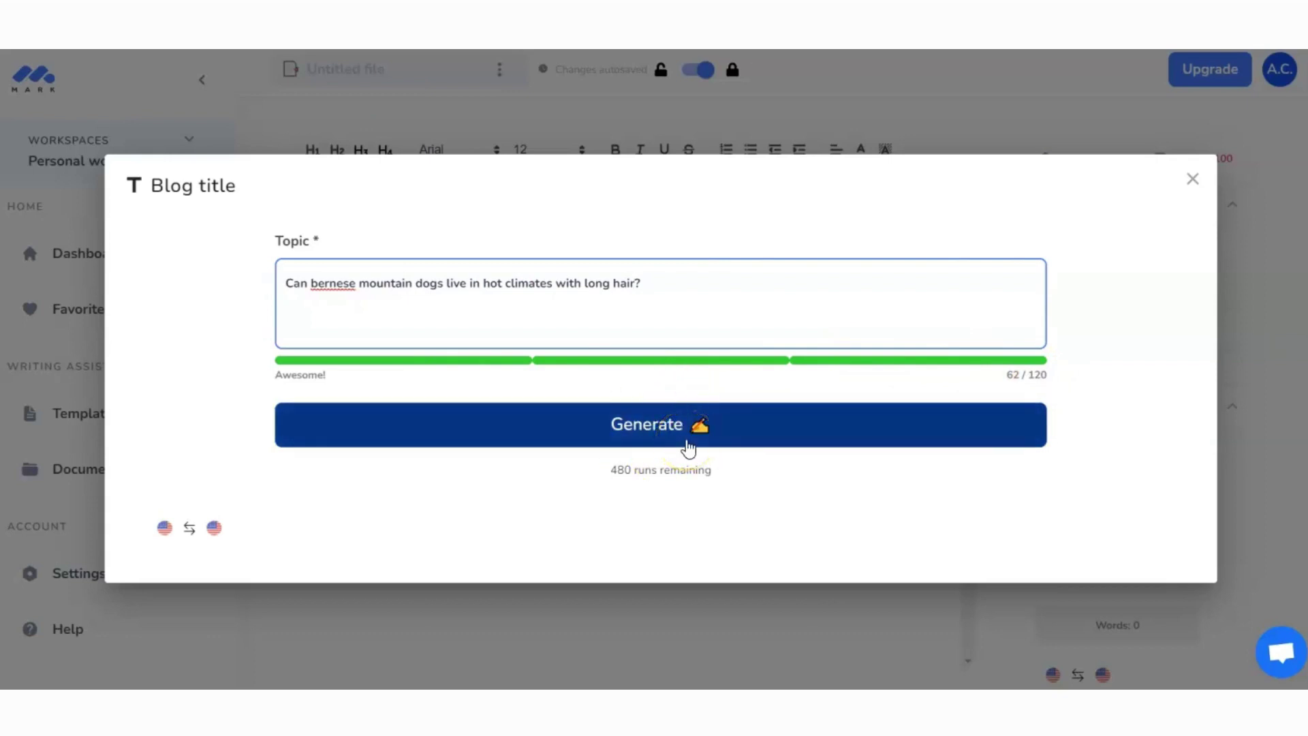
left_click(646, 476)
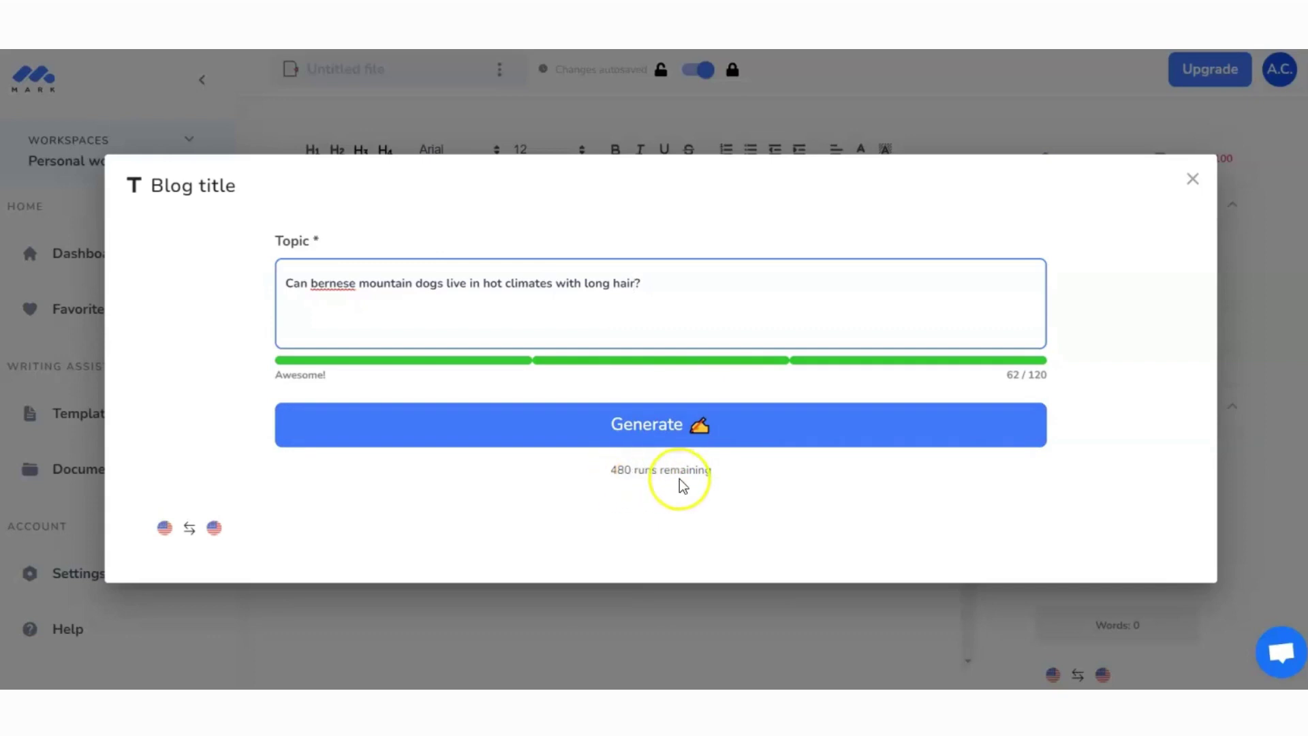
left_click(623, 471)
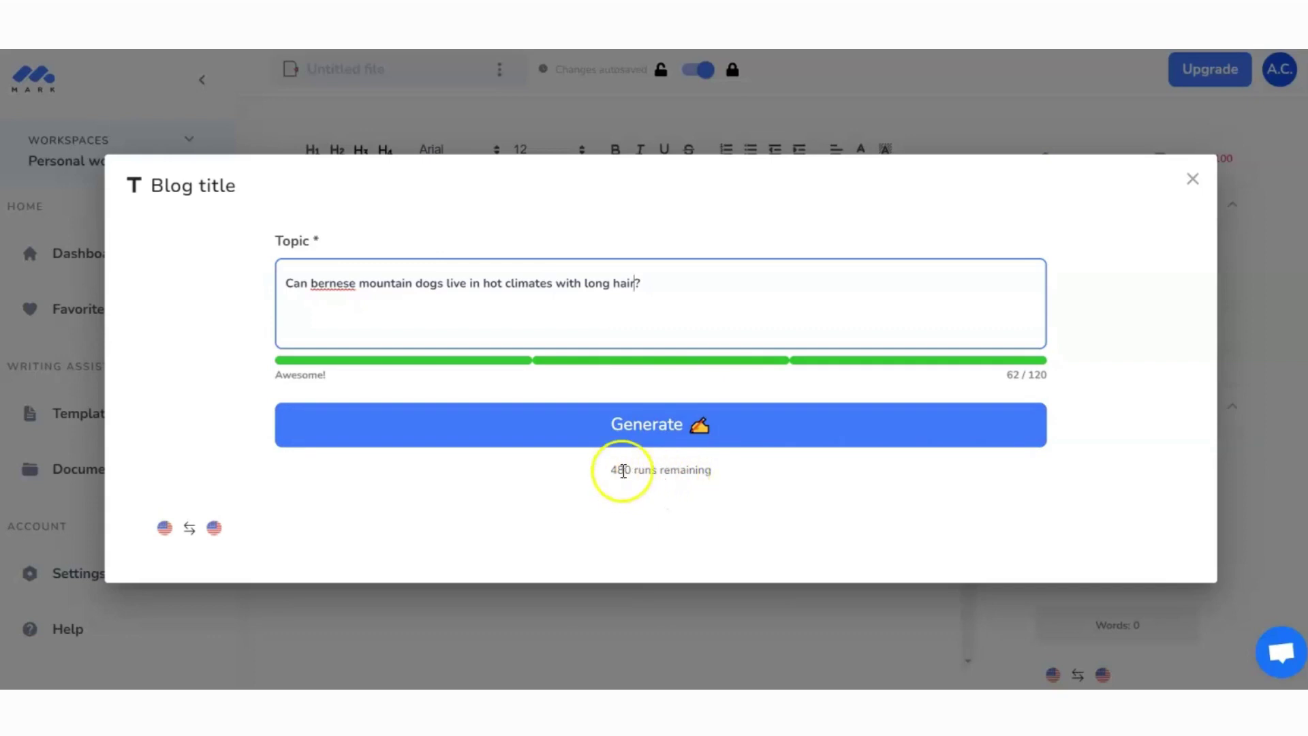
left_click(659, 431)
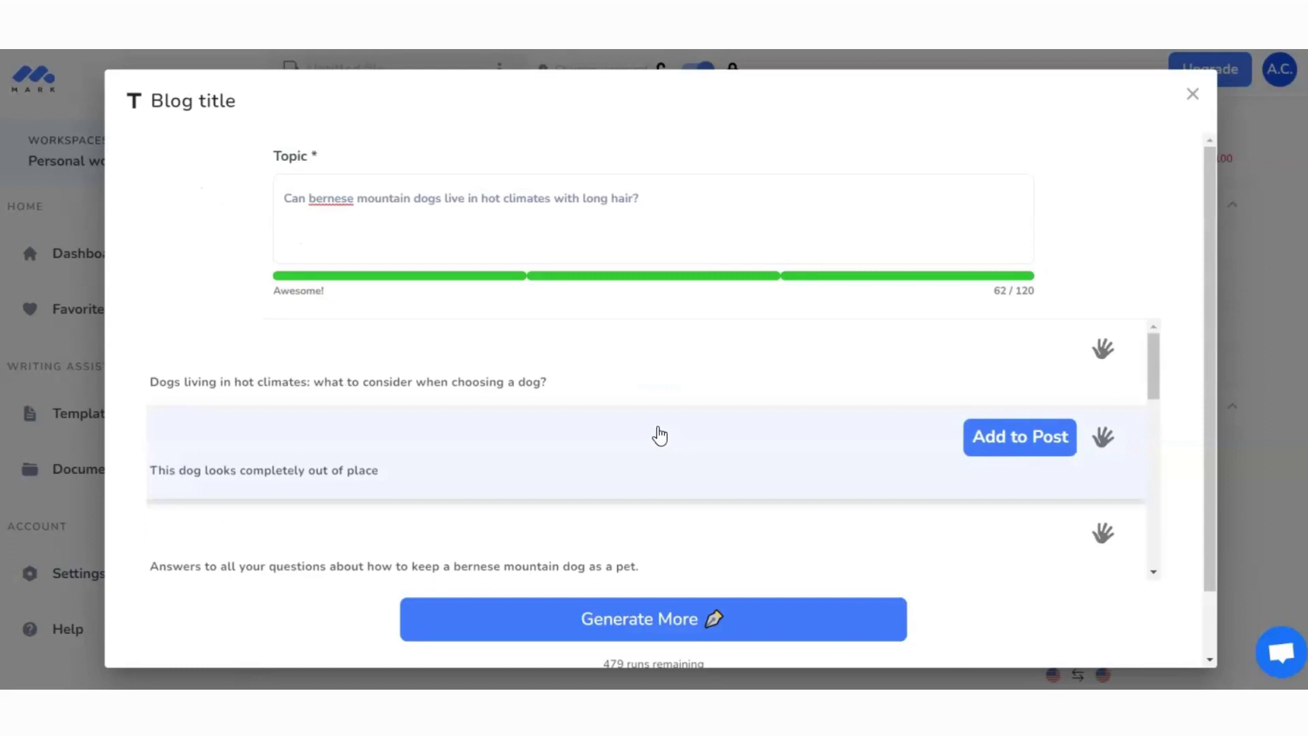
- Scroll the title results to the 'Are bernese mountain dogs good for hot climates?…' suggestion
left_click_drag(1154, 374, 1187, 457)
mouse_move(495, 419)
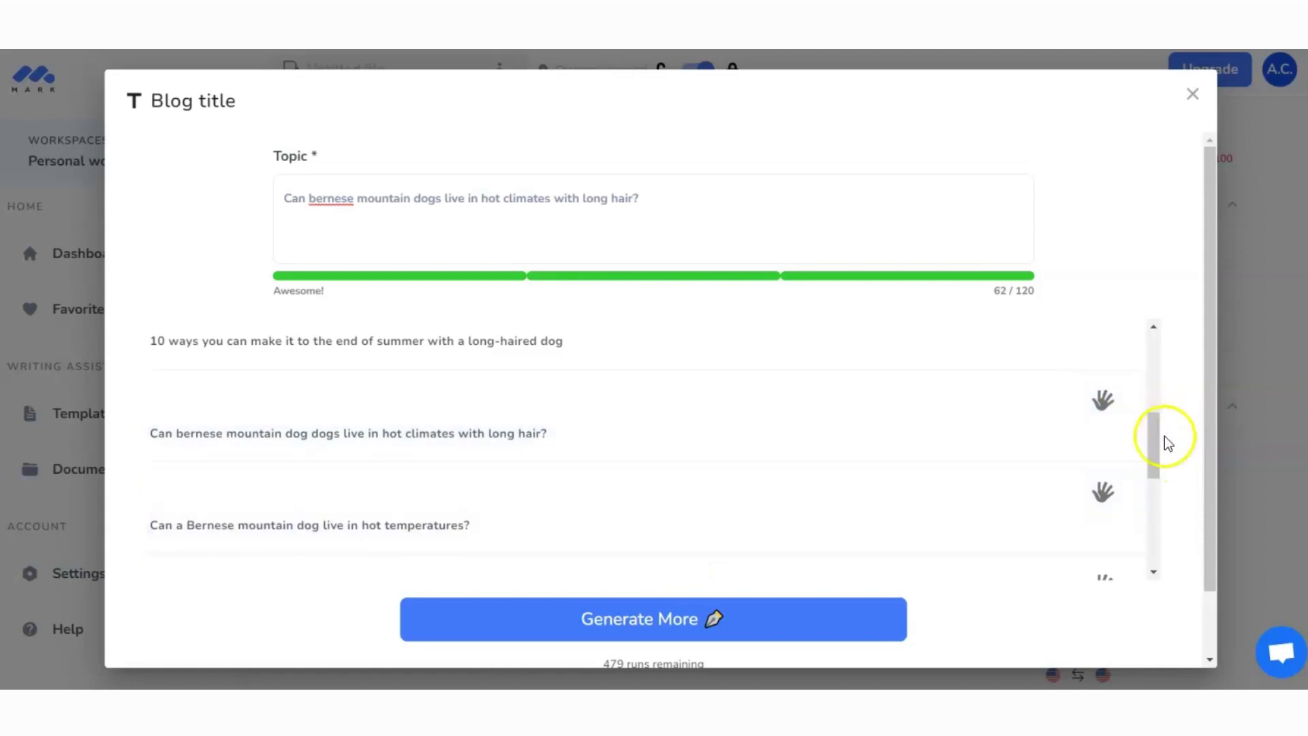
left_click_drag(1159, 425, 1158, 493)
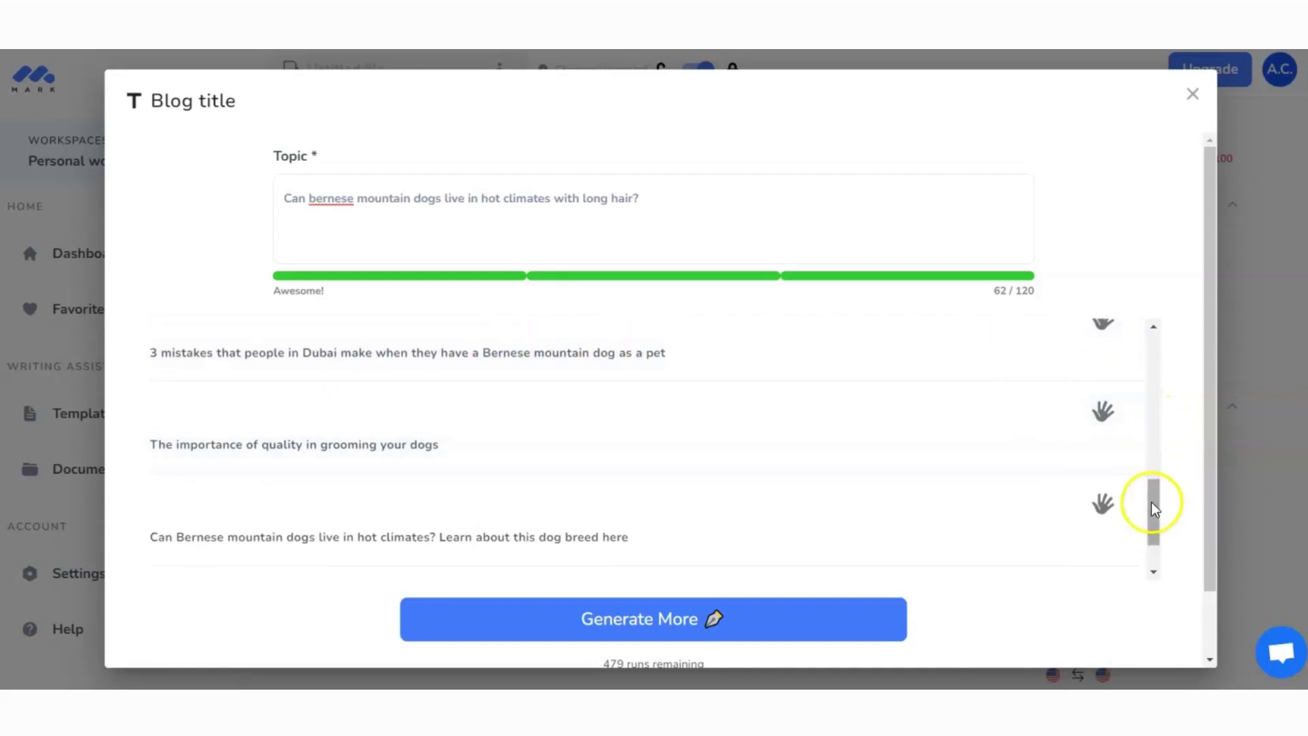
left_click_drag(1152, 501, 1158, 530)
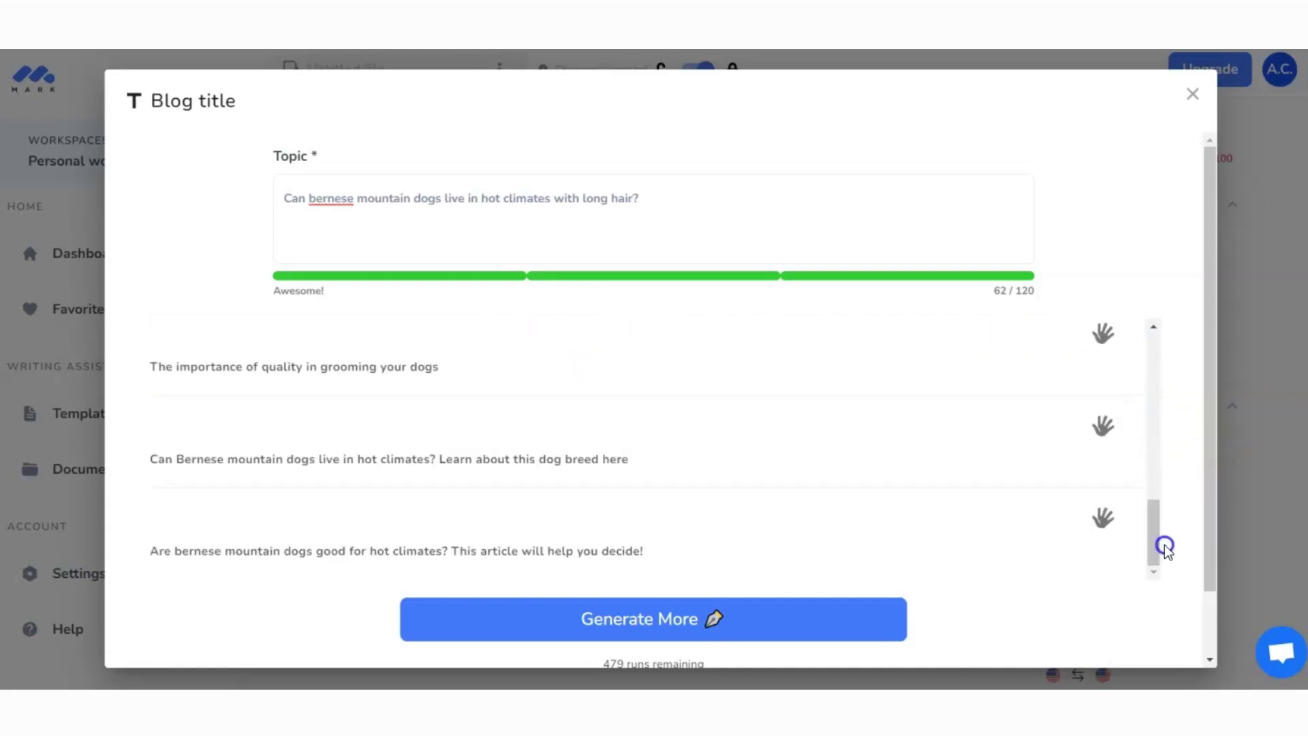
mouse_move(732, 526)
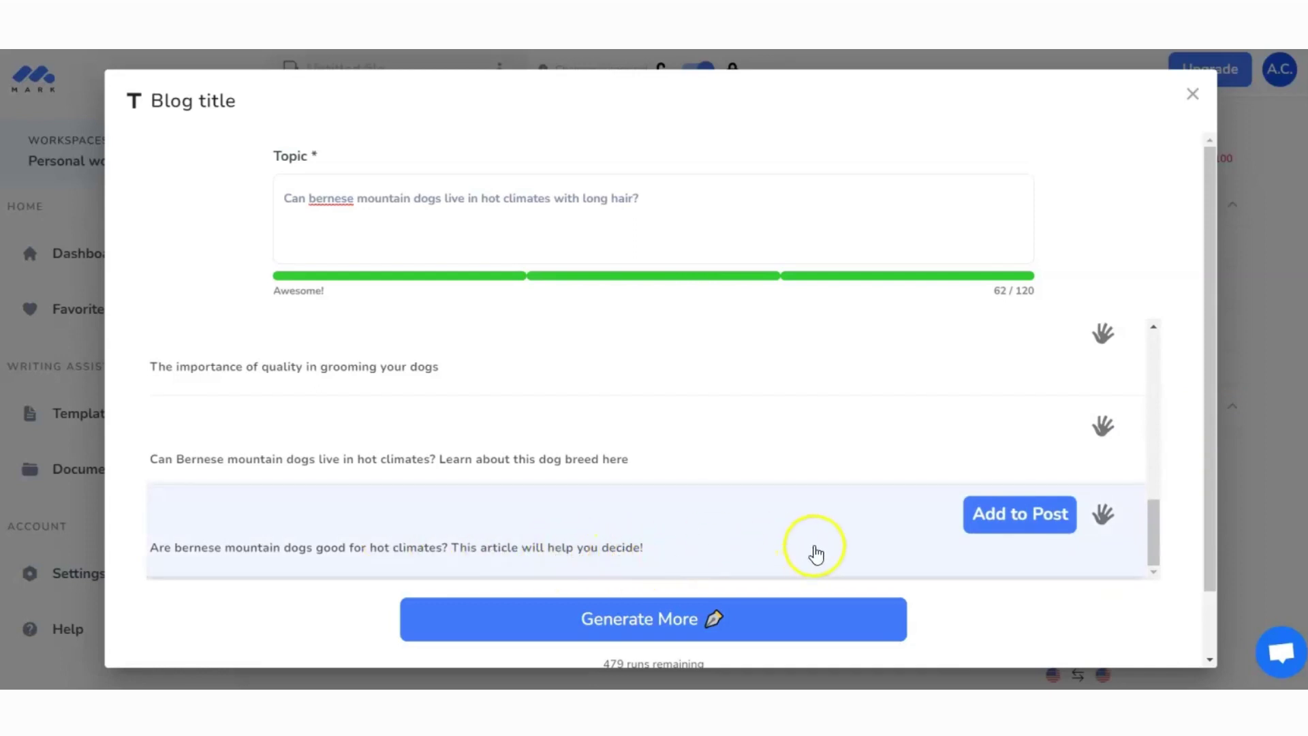
- Add the chosen suggestion as the title and capitalise it to 'Are Bernese mountain dogs…'
left_click(1022, 526)
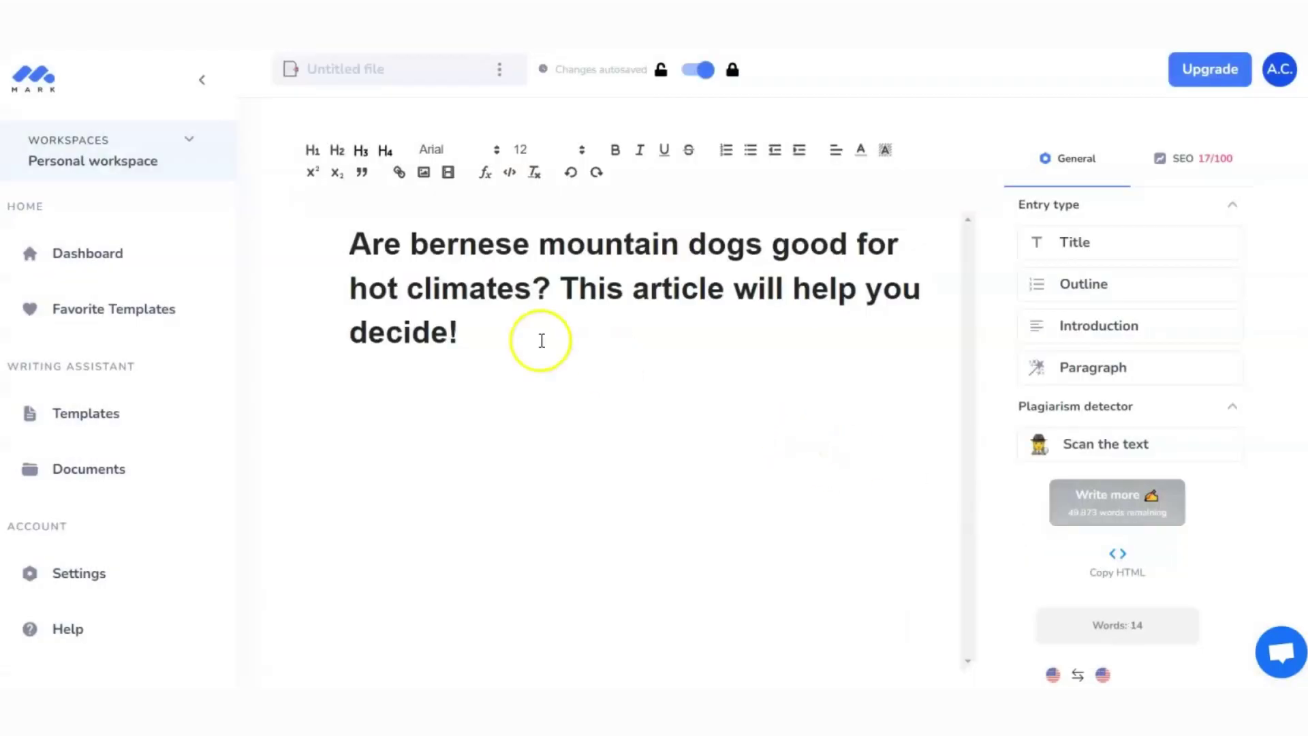
left_click(481, 332)
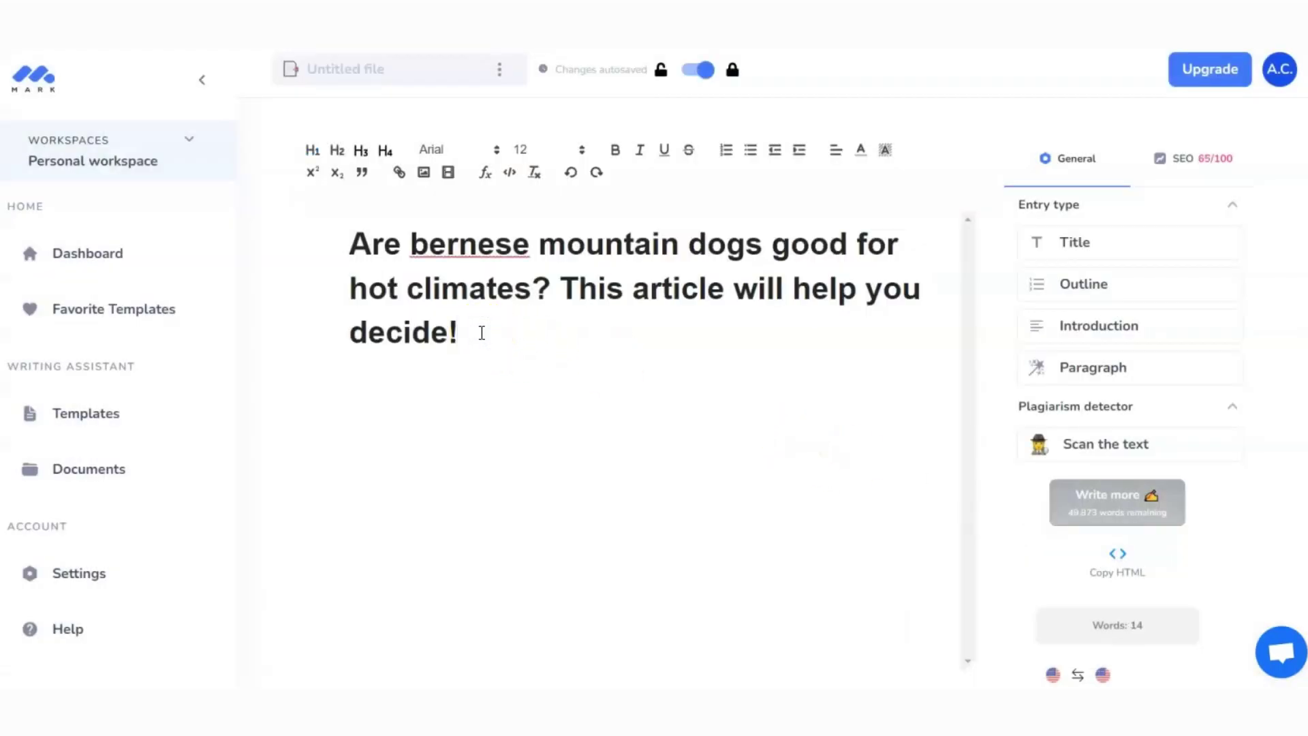
key("BackSpace")
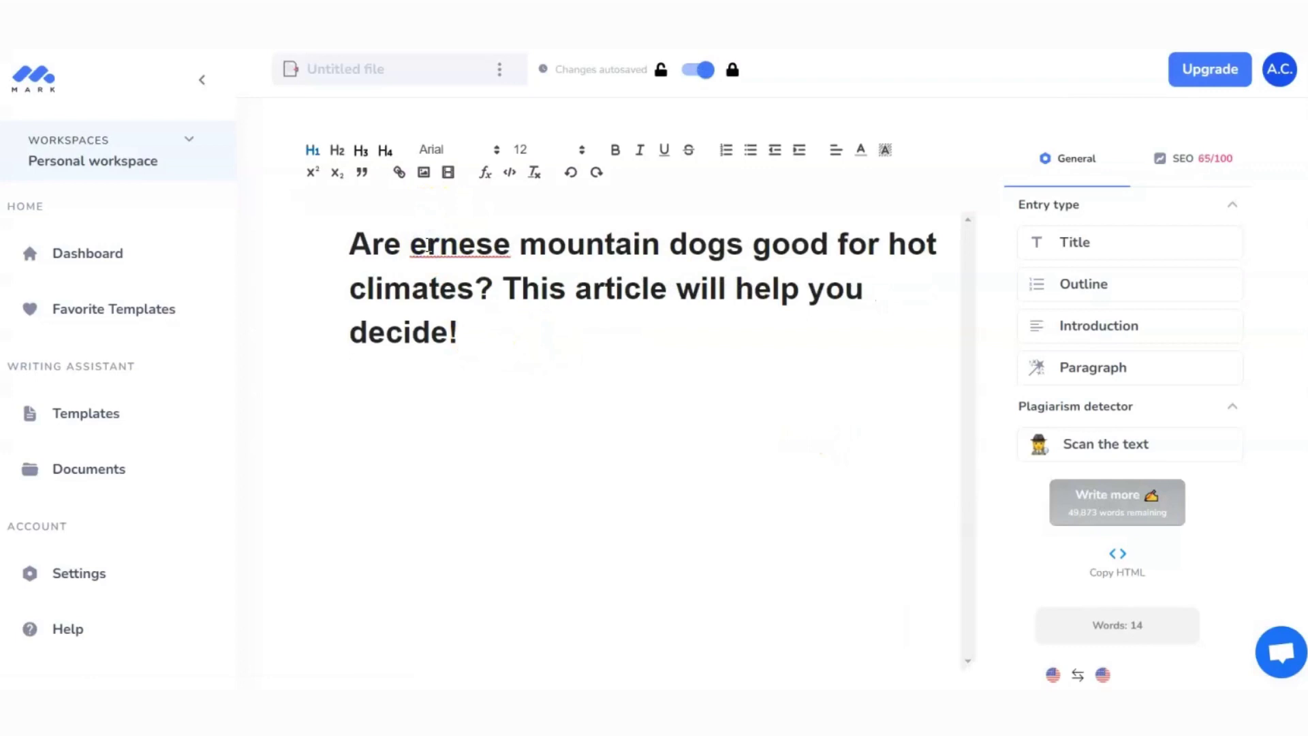
type("B")
left_click(351, 350)
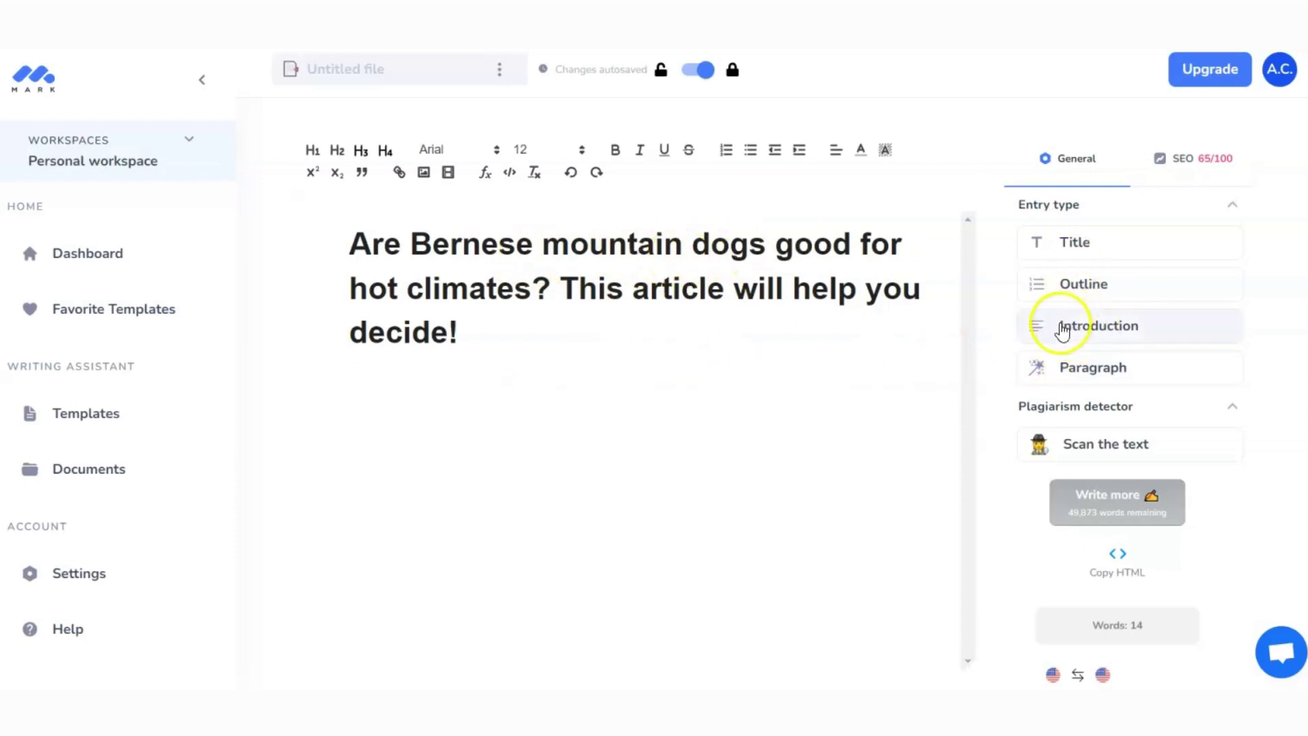
- Generate blog introduction suggestions and scroll through them
left_click(1059, 325)
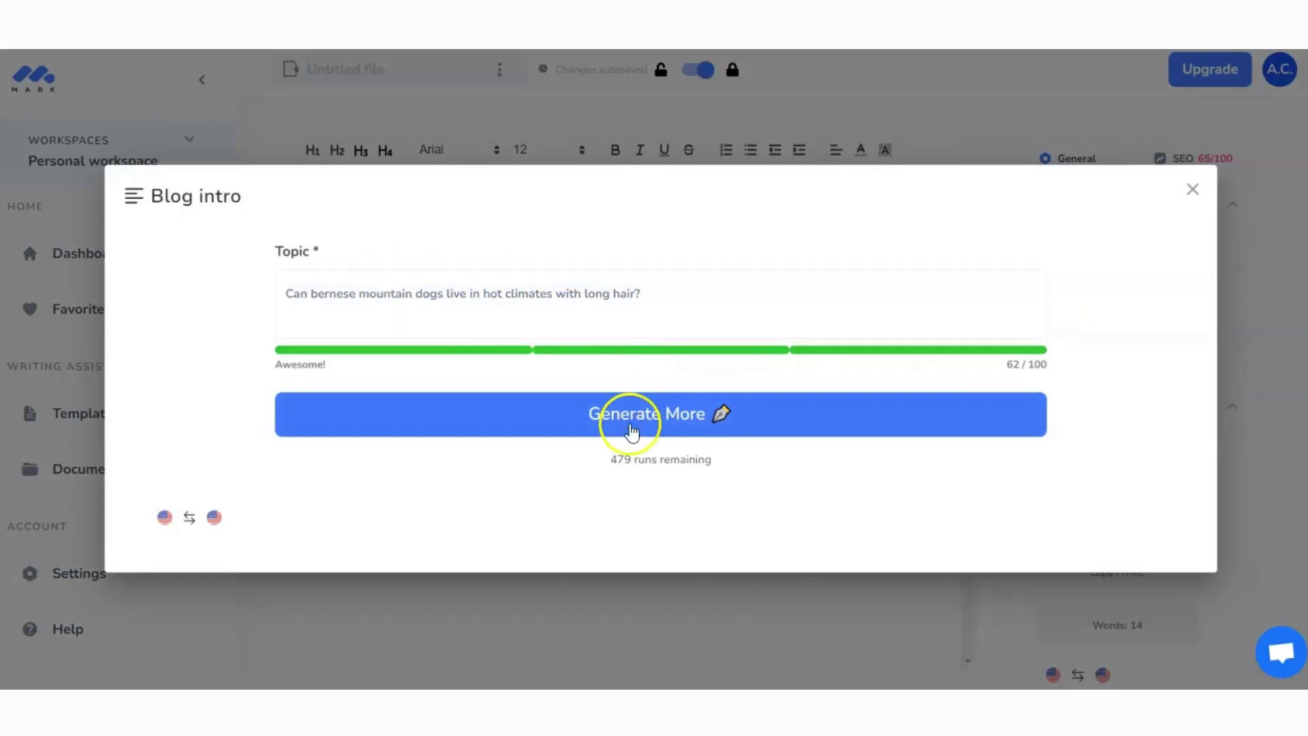
left_click(678, 422)
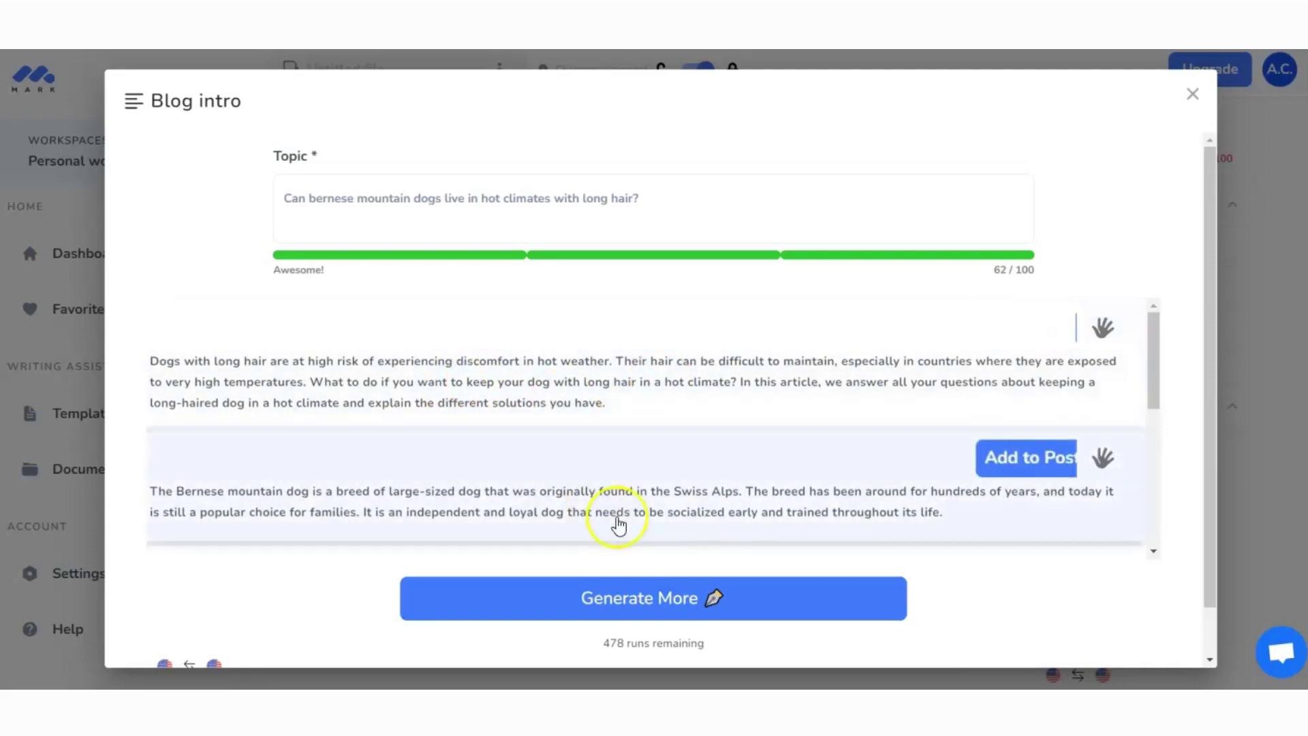
left_click_drag(1154, 389, 1156, 529)
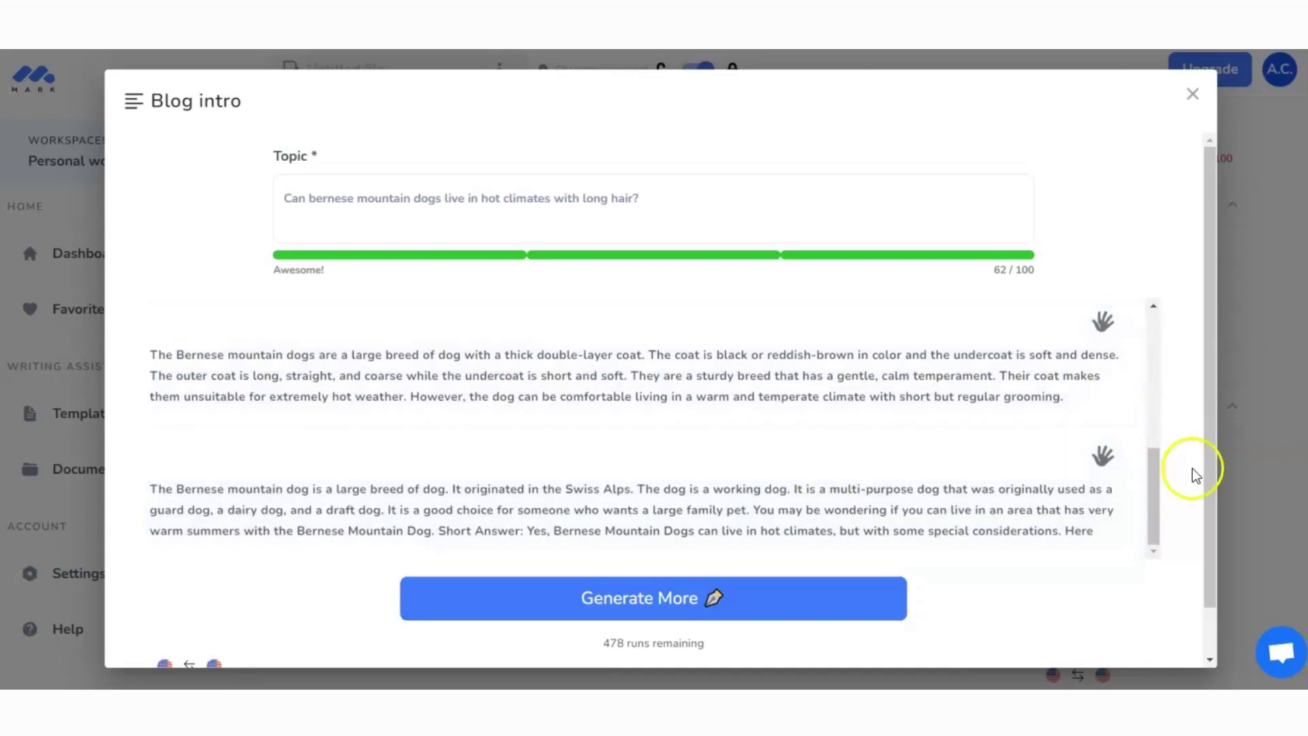
left_click_drag(1154, 481, 1148, 321)
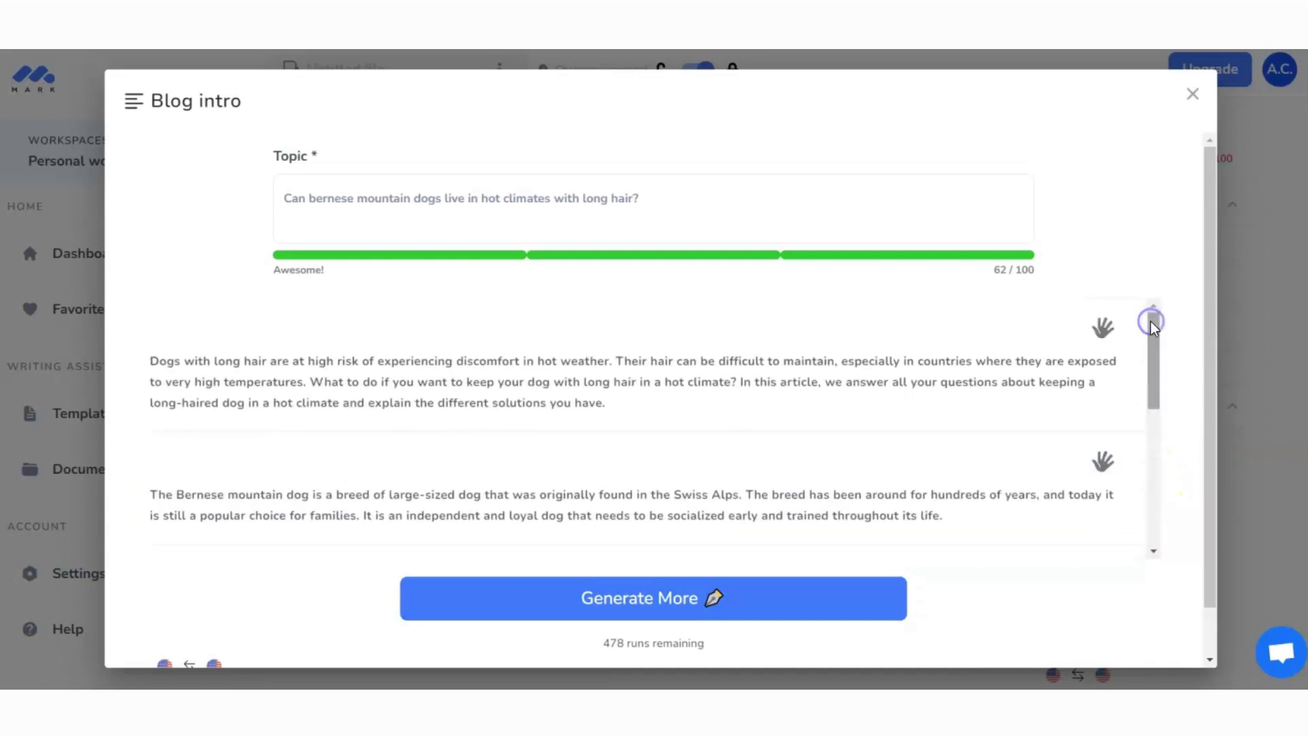
mouse_move(889, 374)
left_click_drag(1156, 374, 1147, 315)
mouse_move(482, 400)
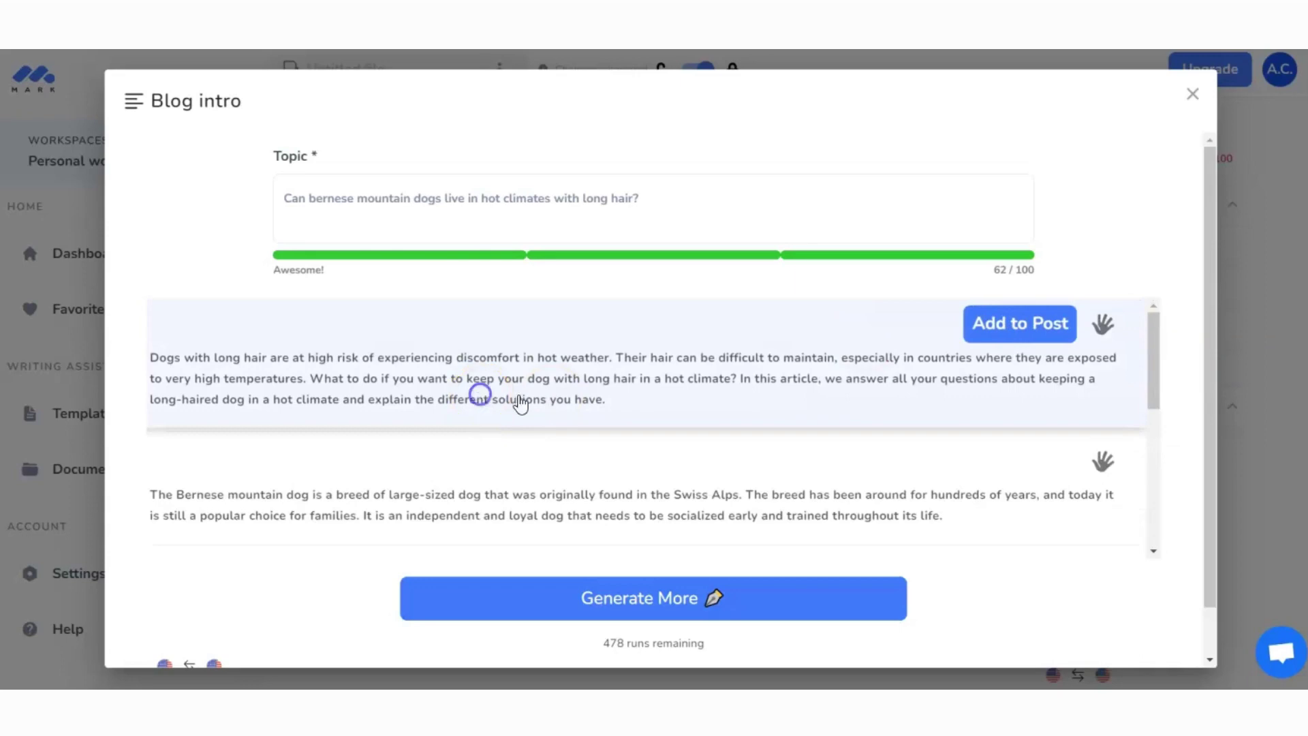
- Add the first introduction under the title and delete the extra blank line above it
left_click(1022, 331)
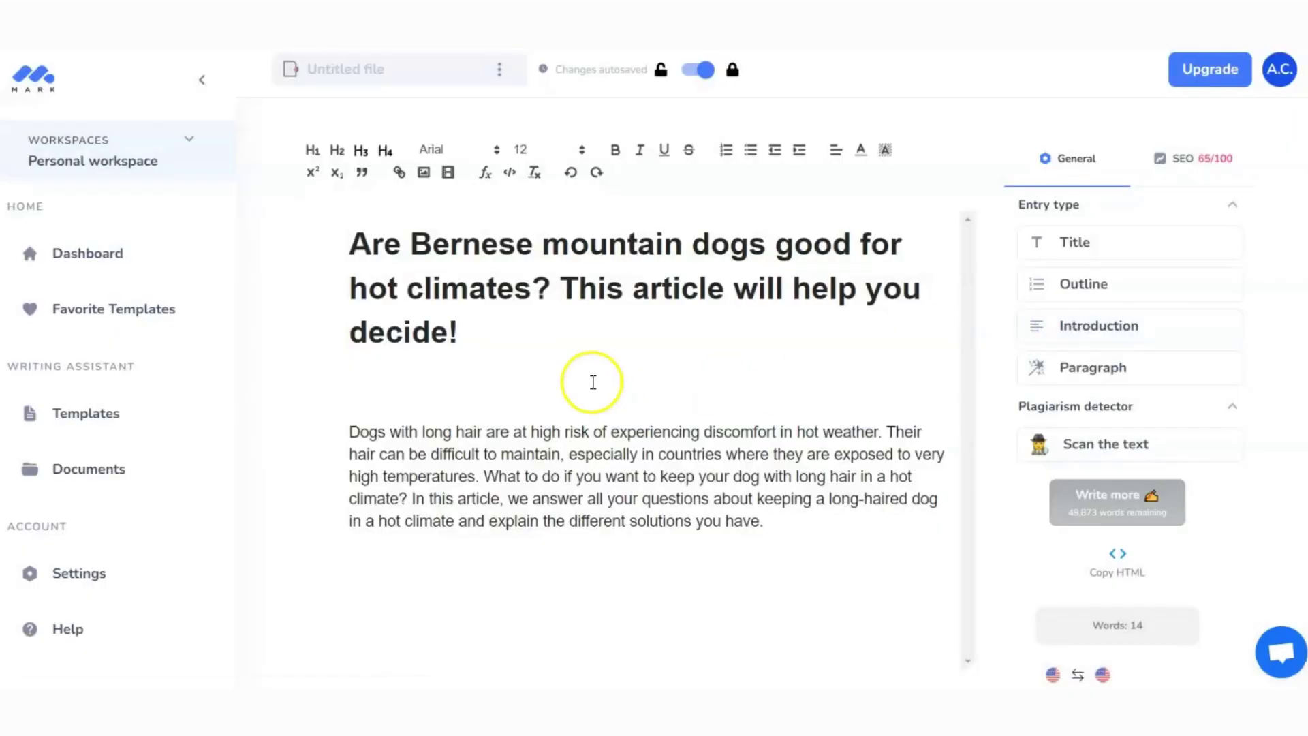
left_click(529, 389)
key("Delete")
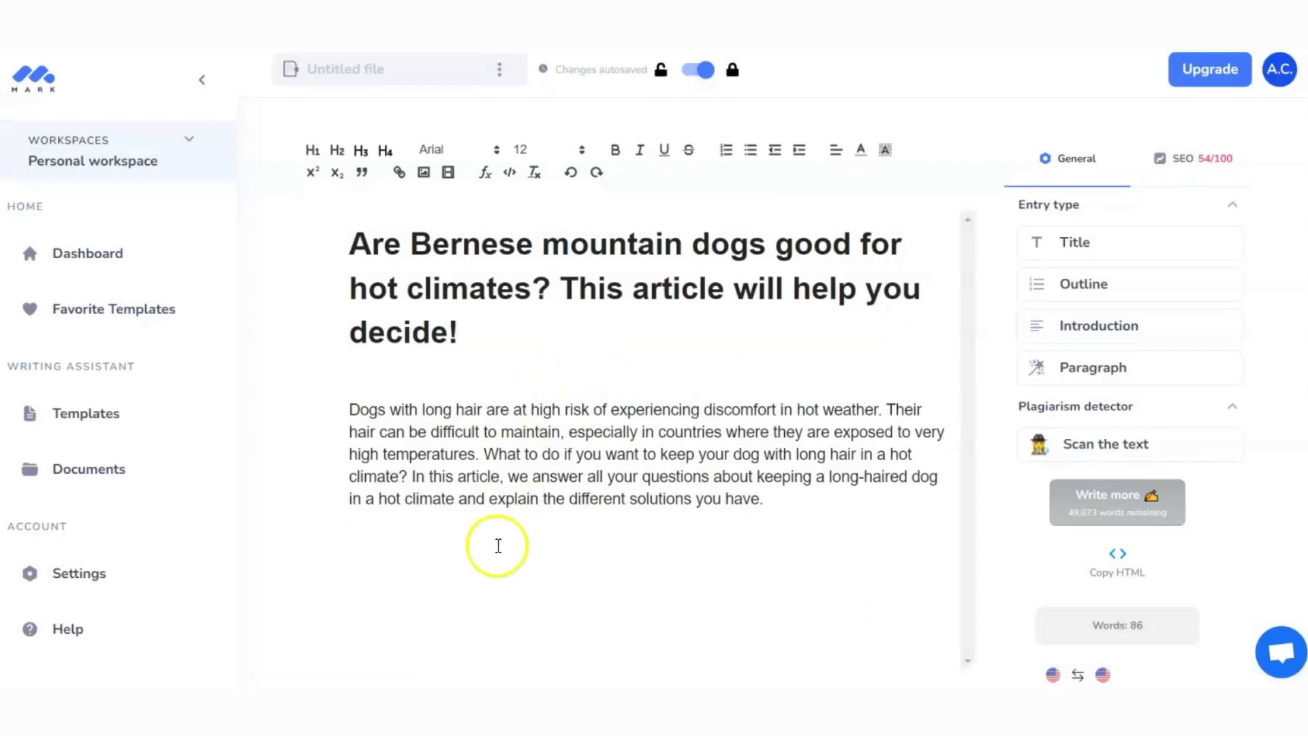
left_click(498, 545)
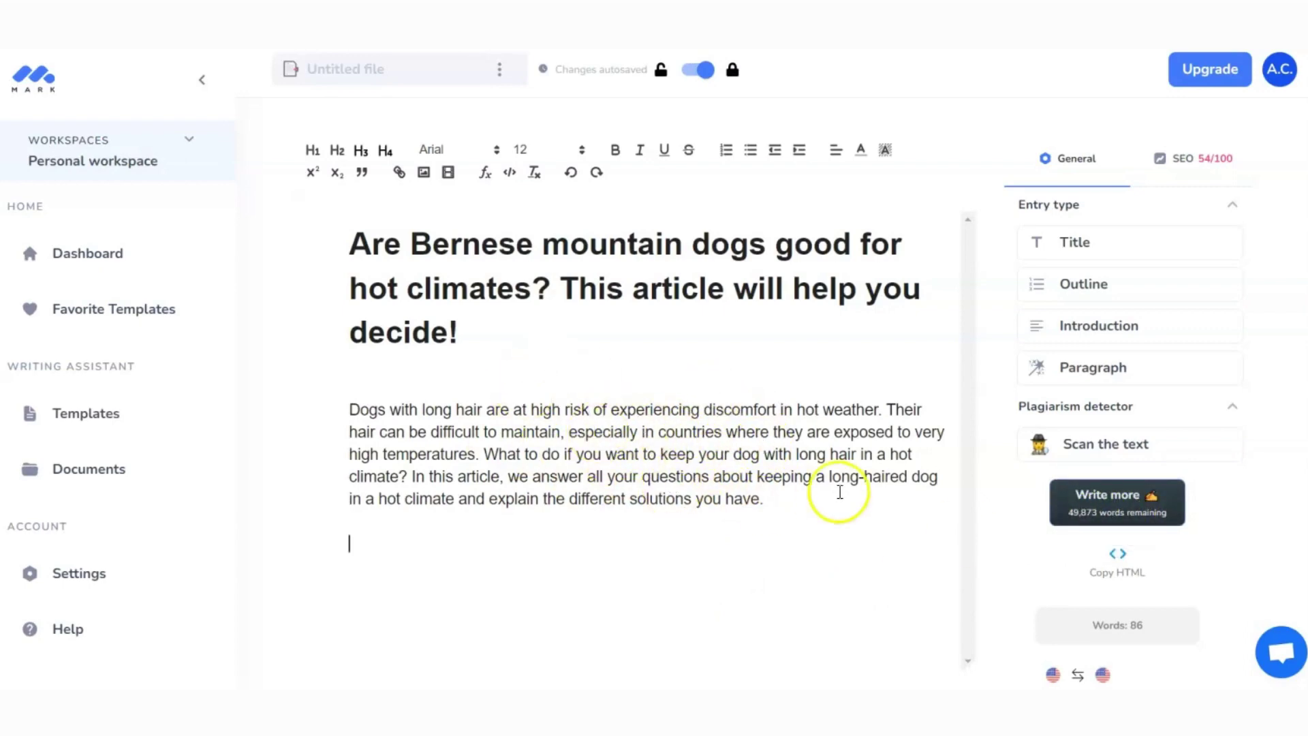
- Generate a first batch of blog outlines and review them
left_click(1061, 290)
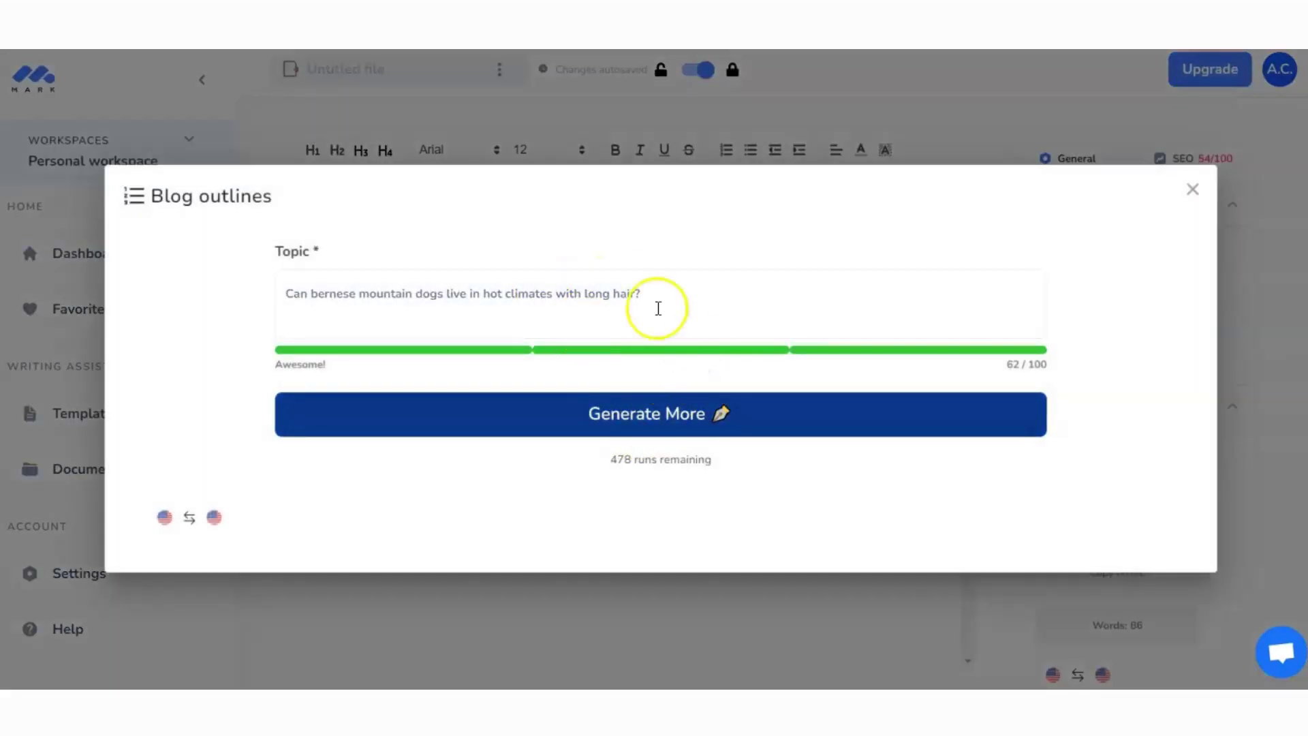
left_click(670, 416)
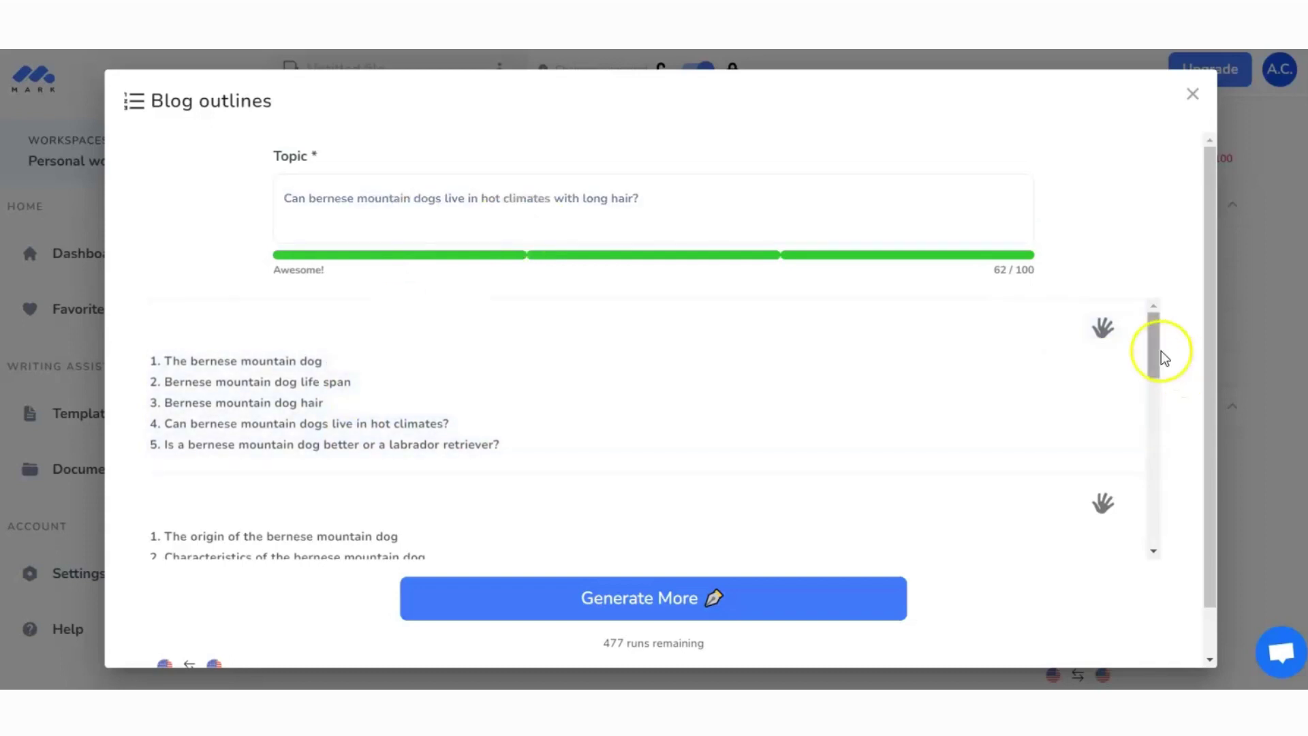
left_click_drag(1157, 350, 1171, 440)
mouse_move(497, 441)
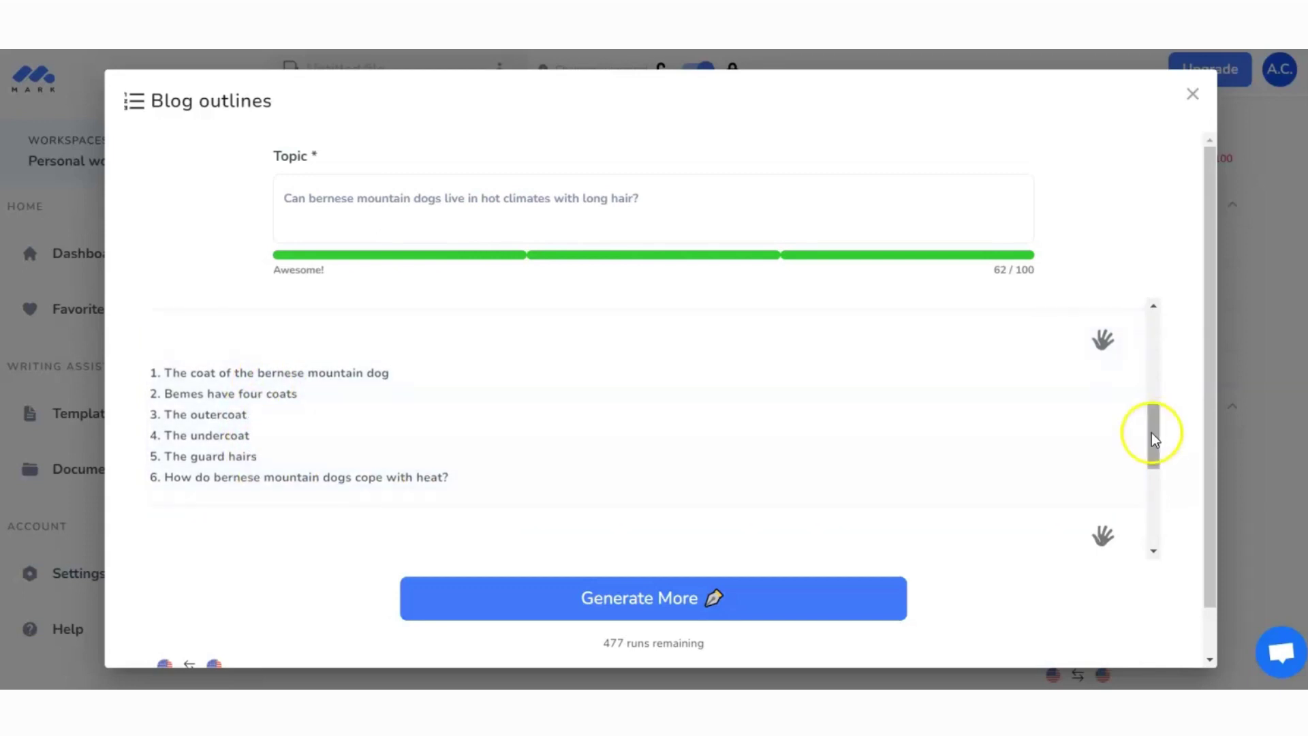
left_click_drag(1152, 432, 1196, 345)
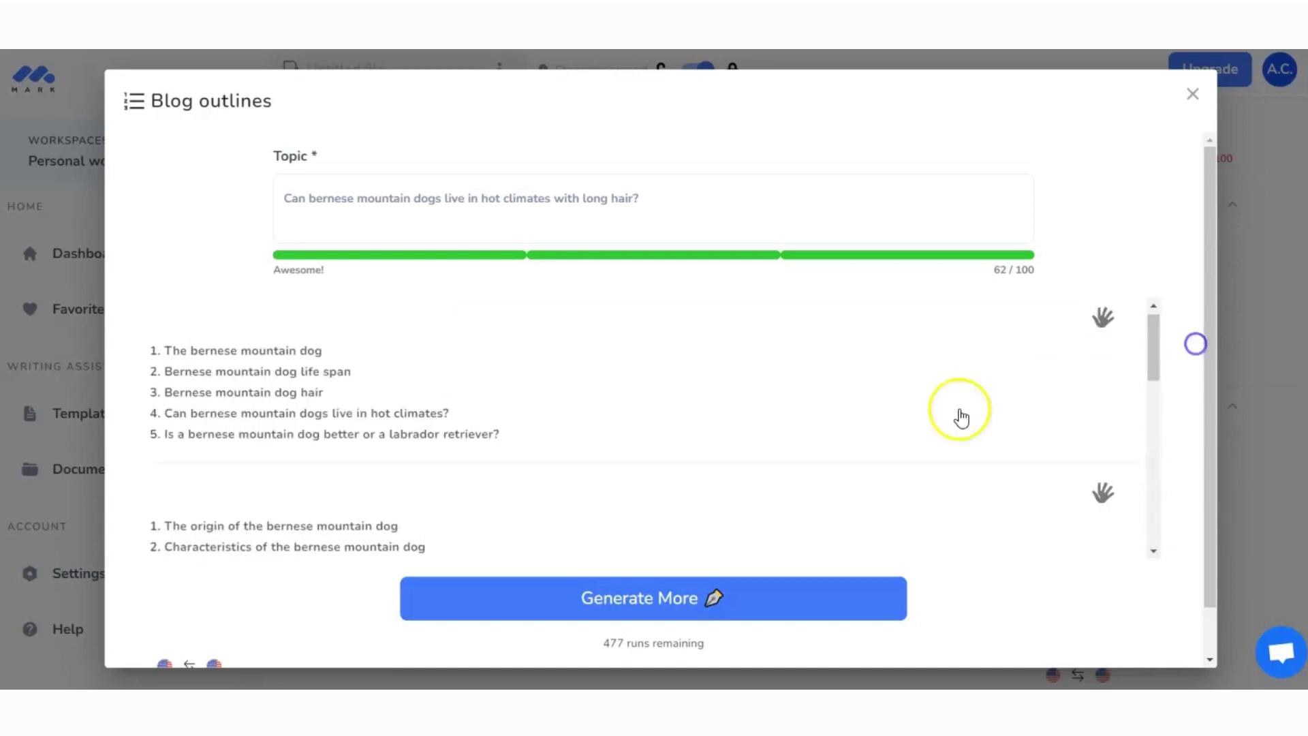
mouse_move(510, 494)
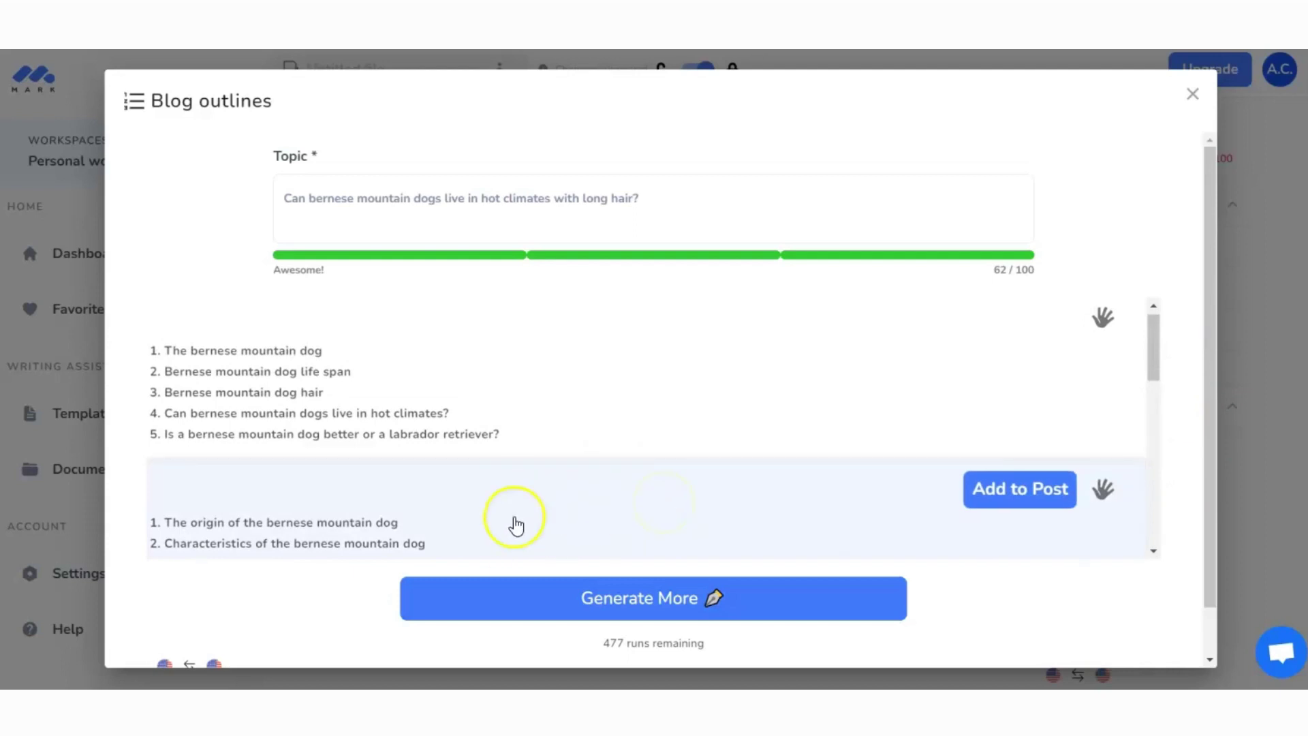
mouse_move(520, 370)
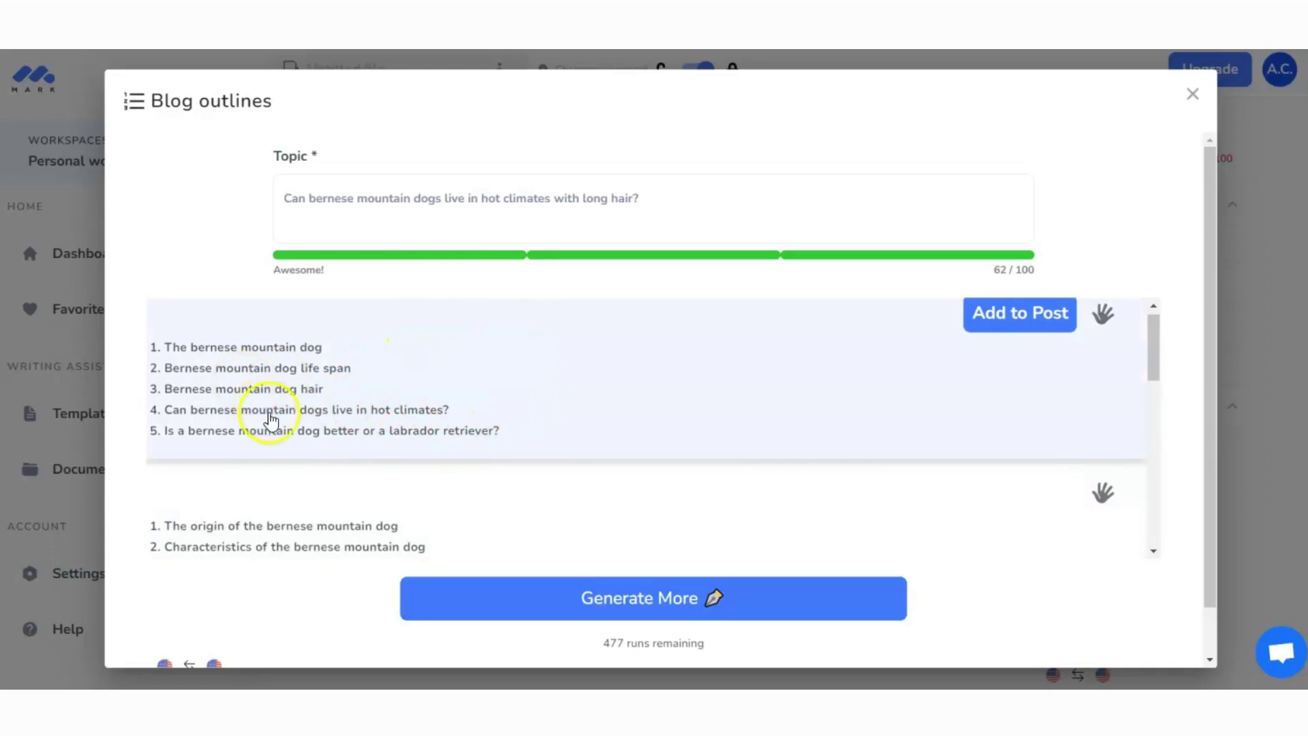
mouse_move(456, 545)
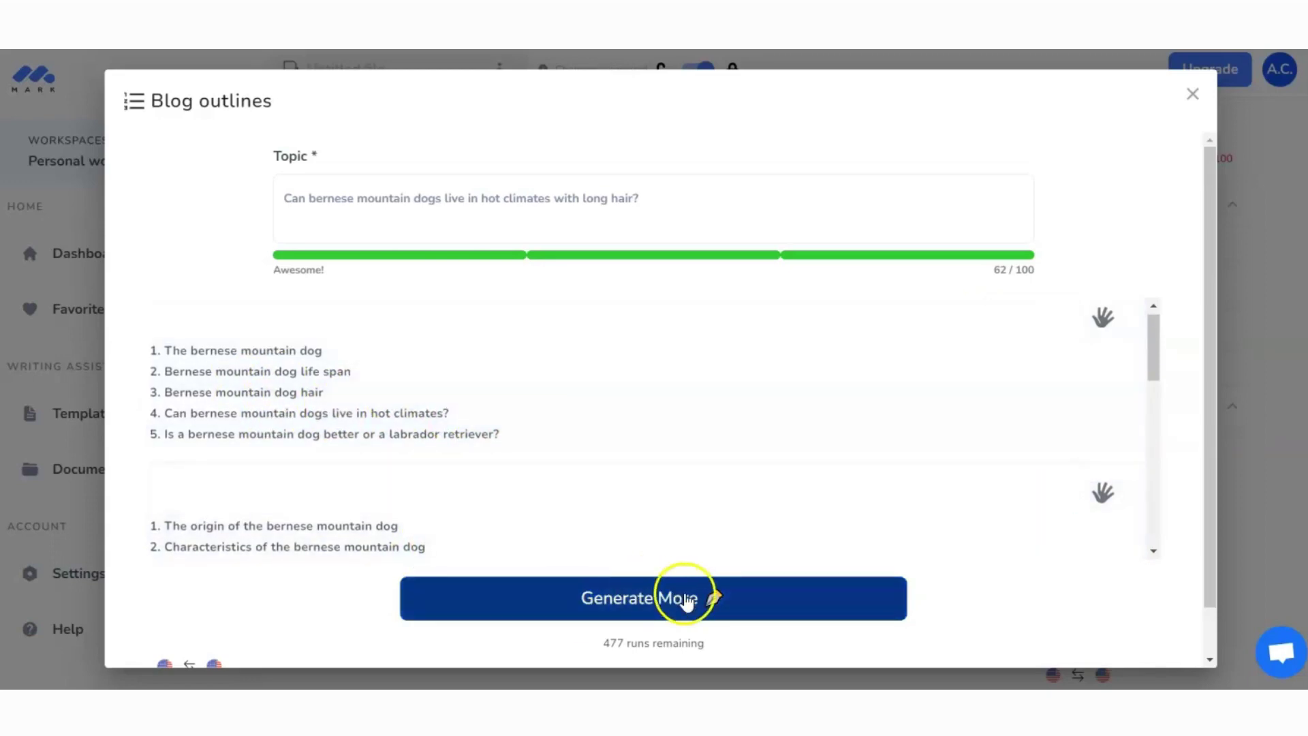
- Generate a second batch of outline suggestions and scroll through them
left_click(683, 592)
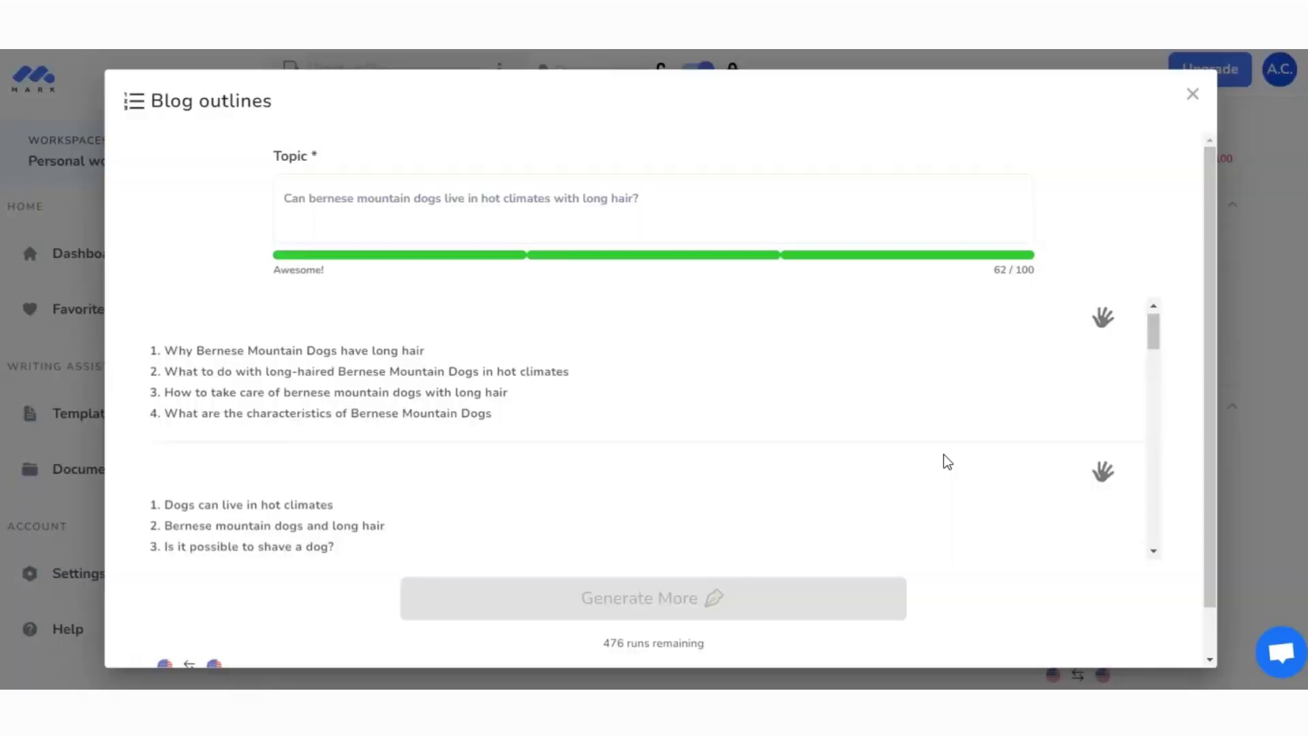
mouse_move(1156, 331)
left_mouse_down()
mouse_move(1176, 539)
mouse_move(1183, 478)
mouse_move(1163, 468)
mouse_move(1150, 391)
mouse_move(1164, 323)
left_mouse_up()
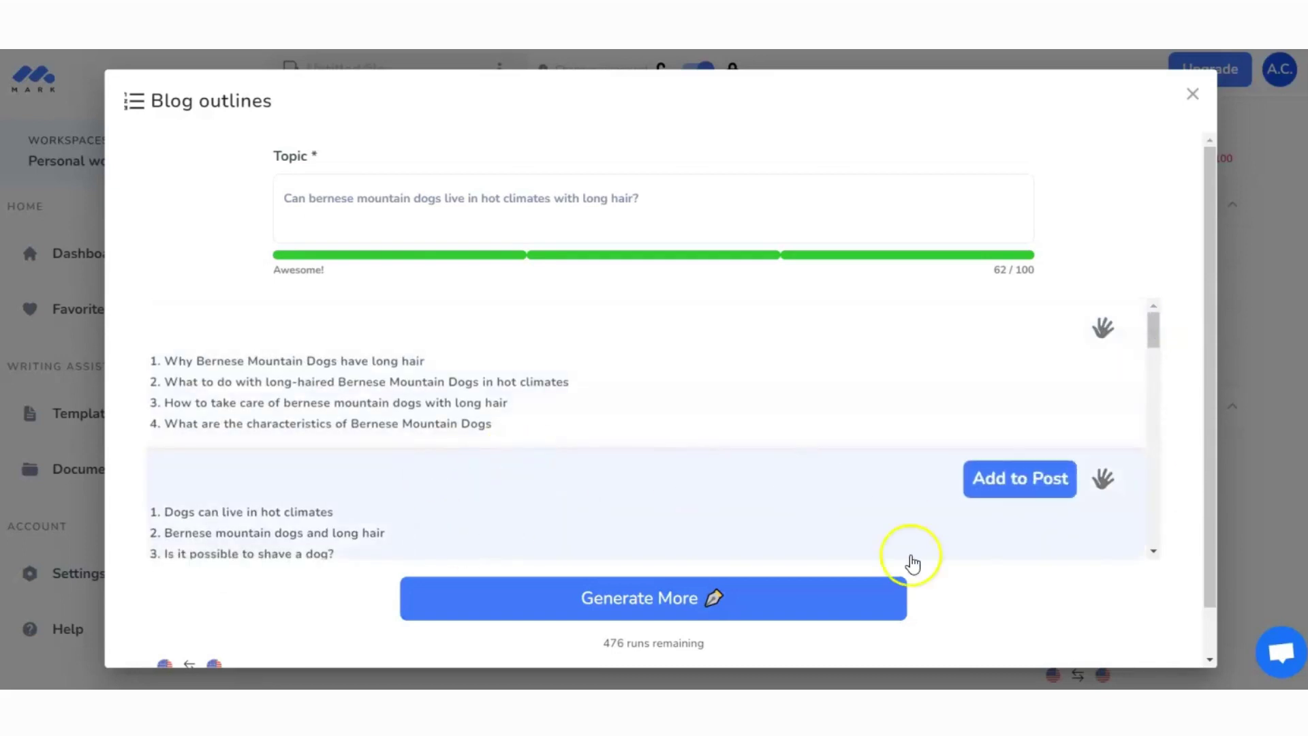
mouse_move(572, 428)
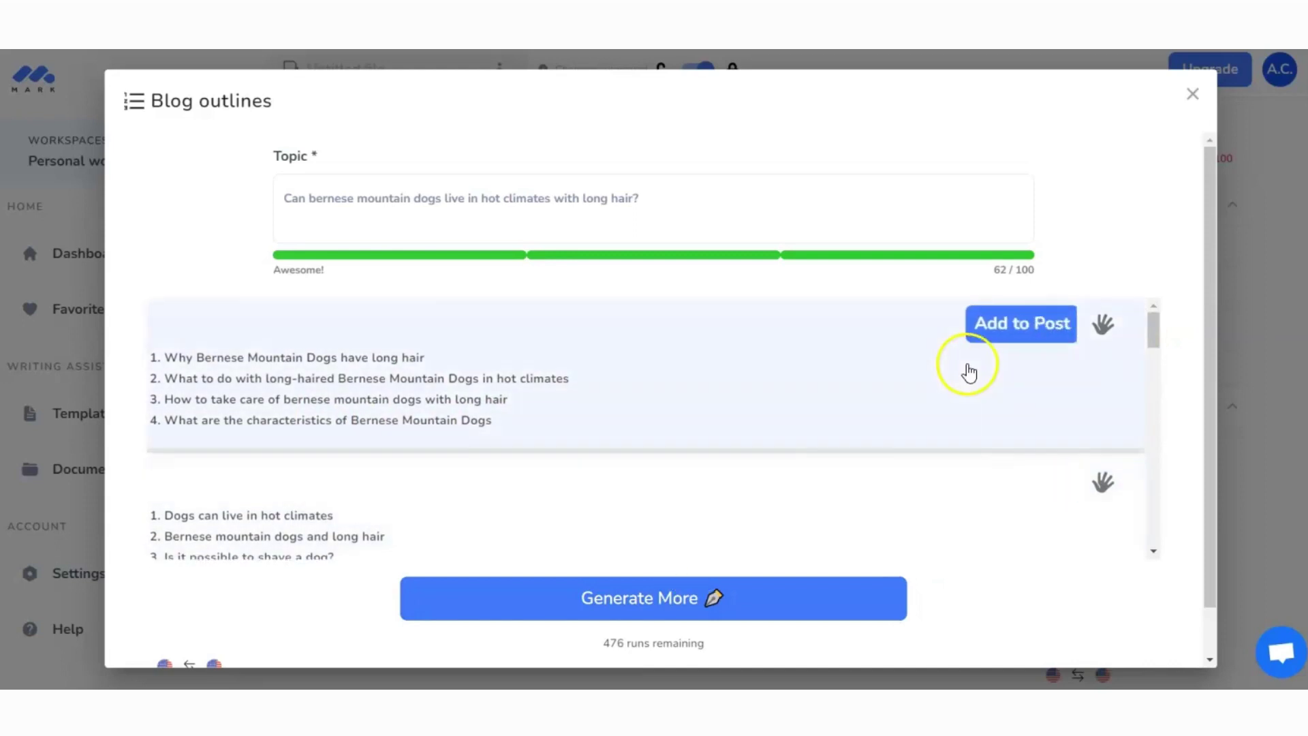
left_click_drag(1156, 330, 1160, 345)
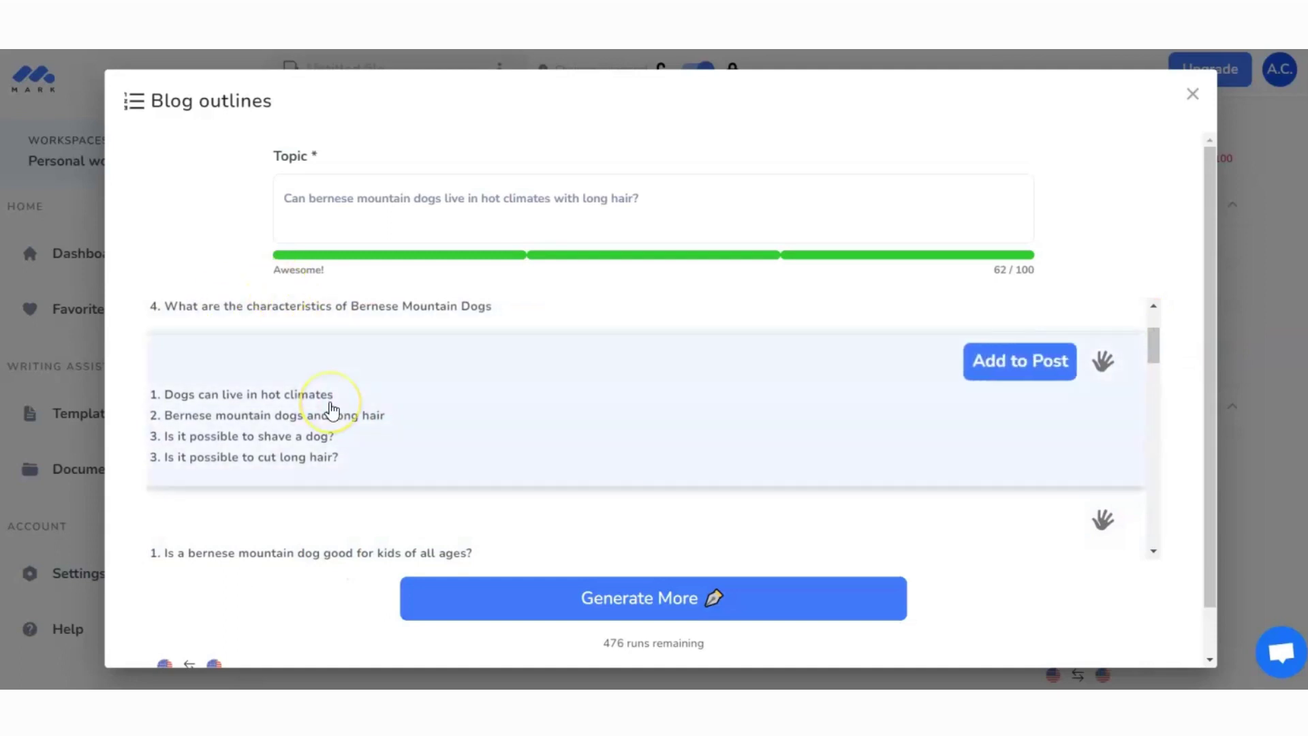
left_click(166, 123)
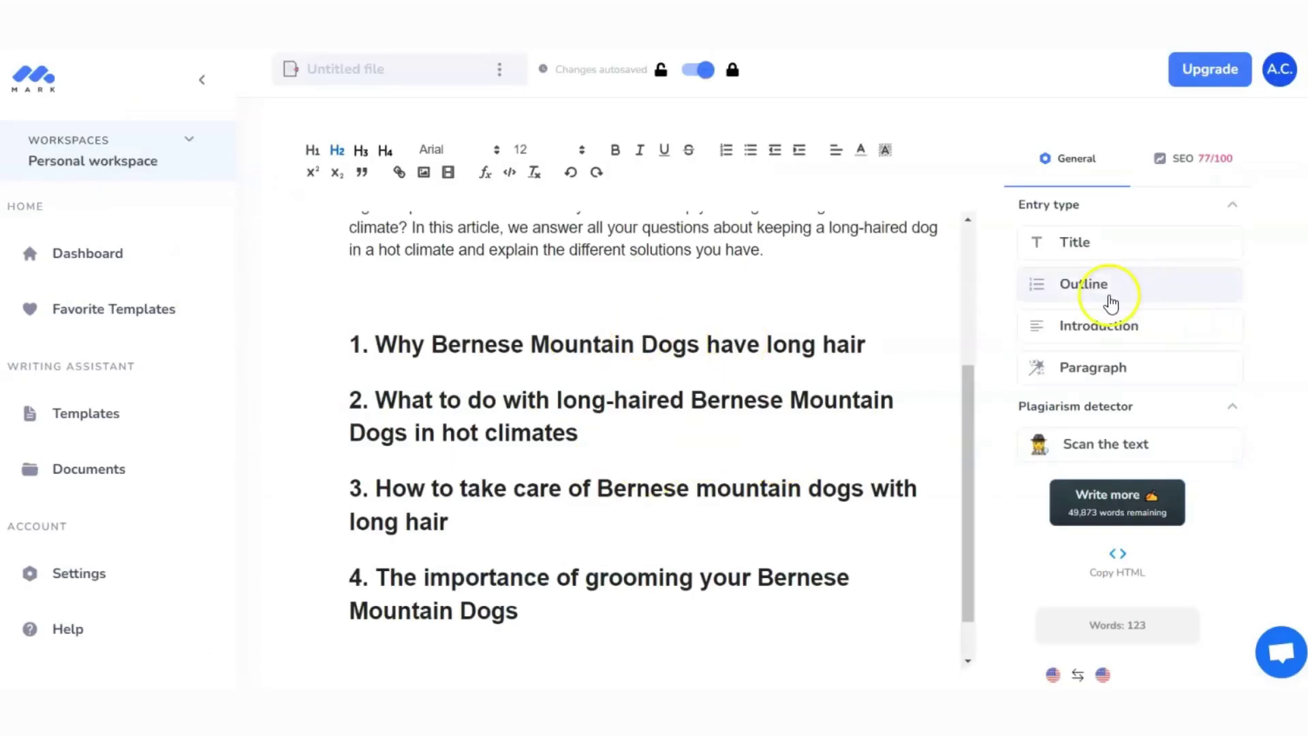
- Reopen the Blog outlines window, scroll it, and close it
left_click(1070, 292)
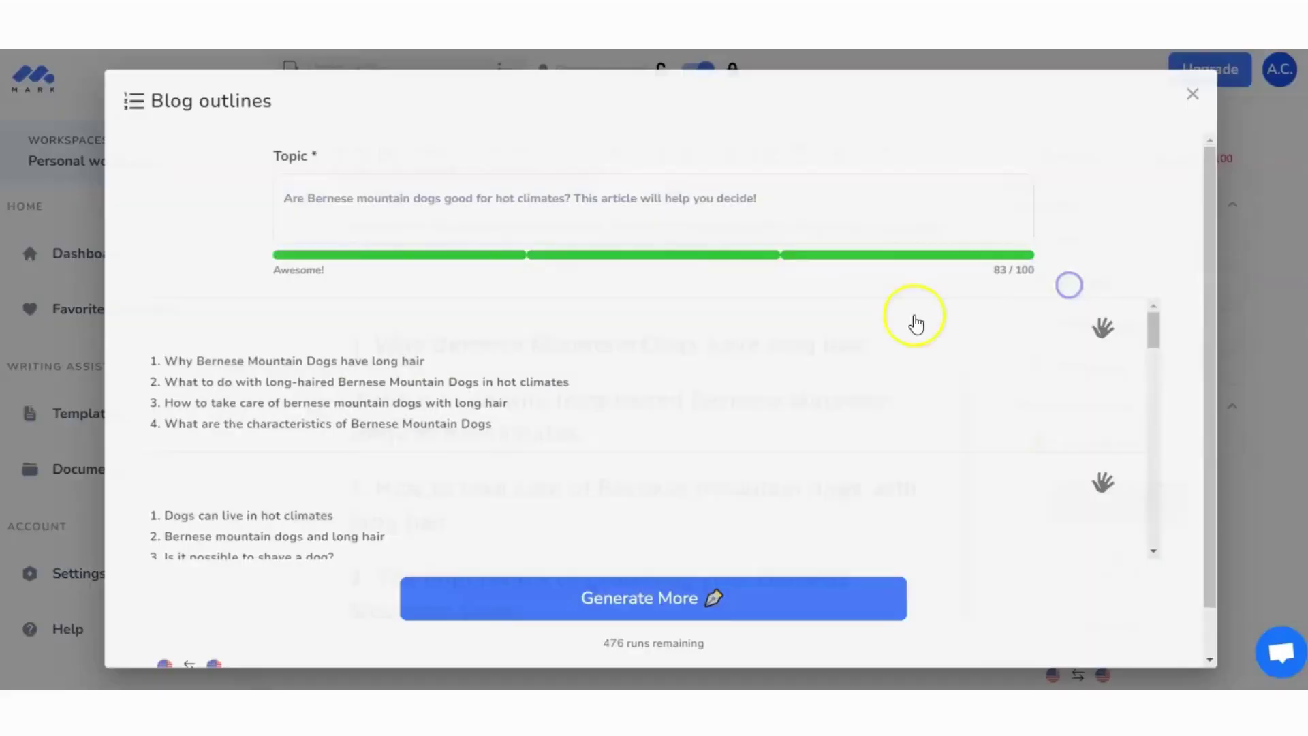
left_click_drag(1159, 321, 1154, 378)
left_click(1195, 96)
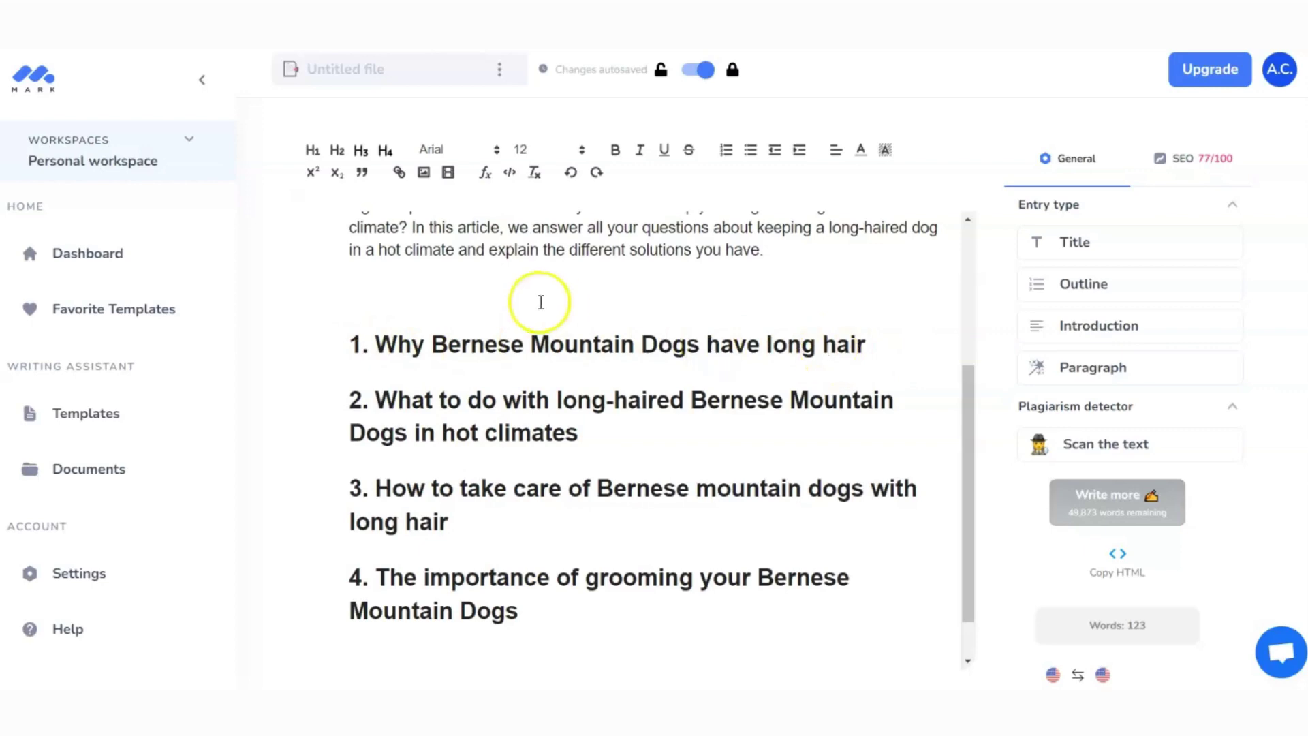
- Insert a blank line below heading 1 and select the heading's text
left_click(886, 342)
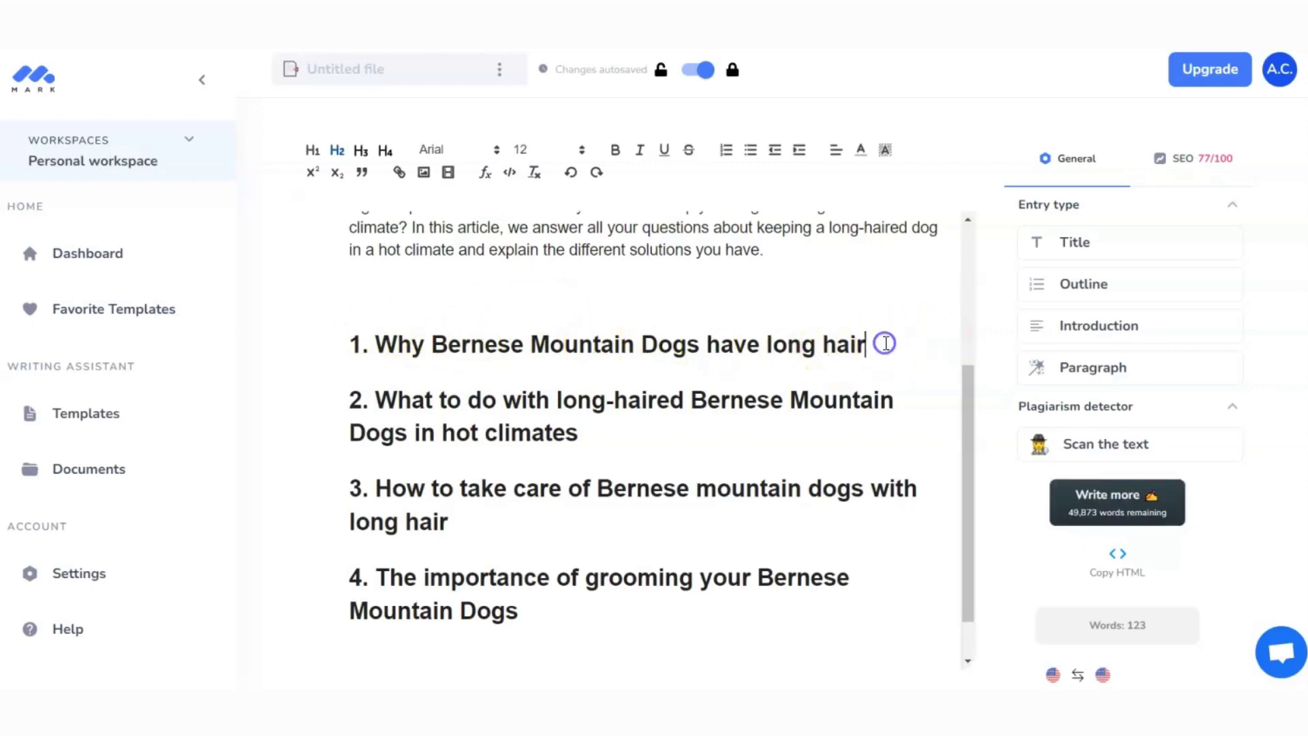
key("Return")
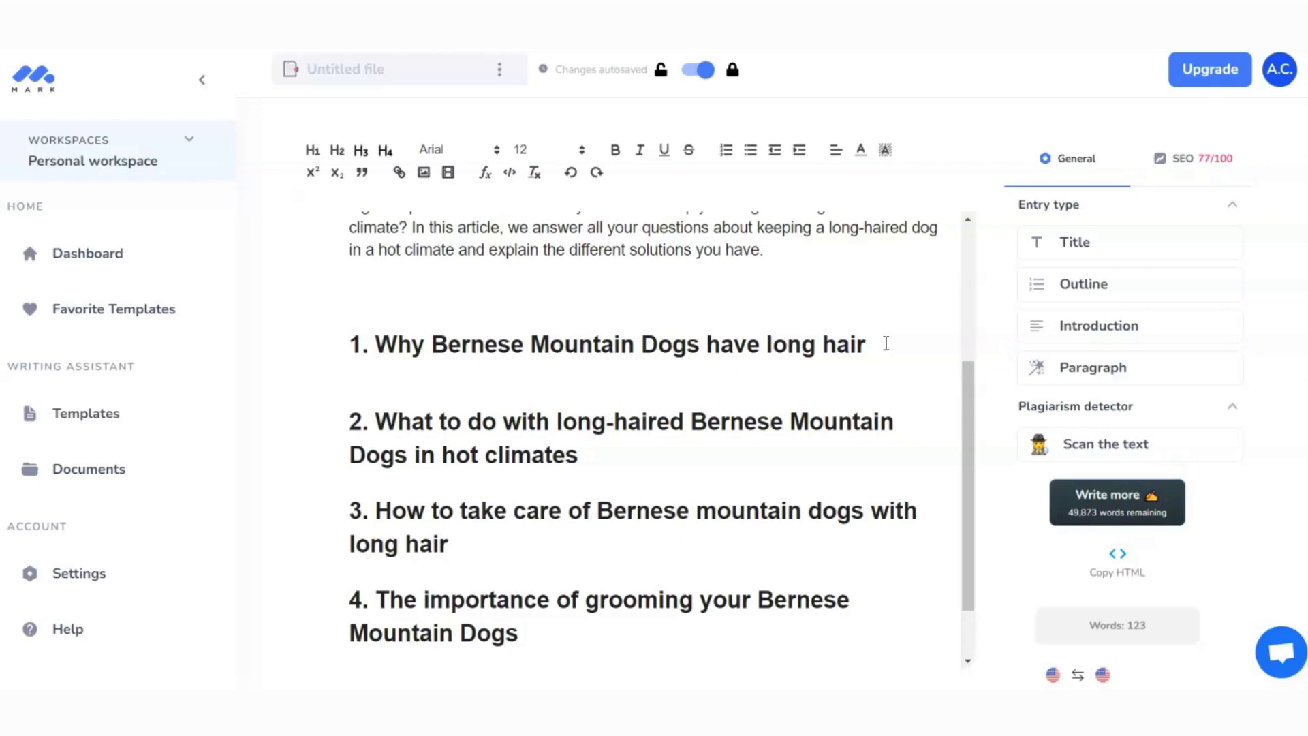
double_click(362, 344)
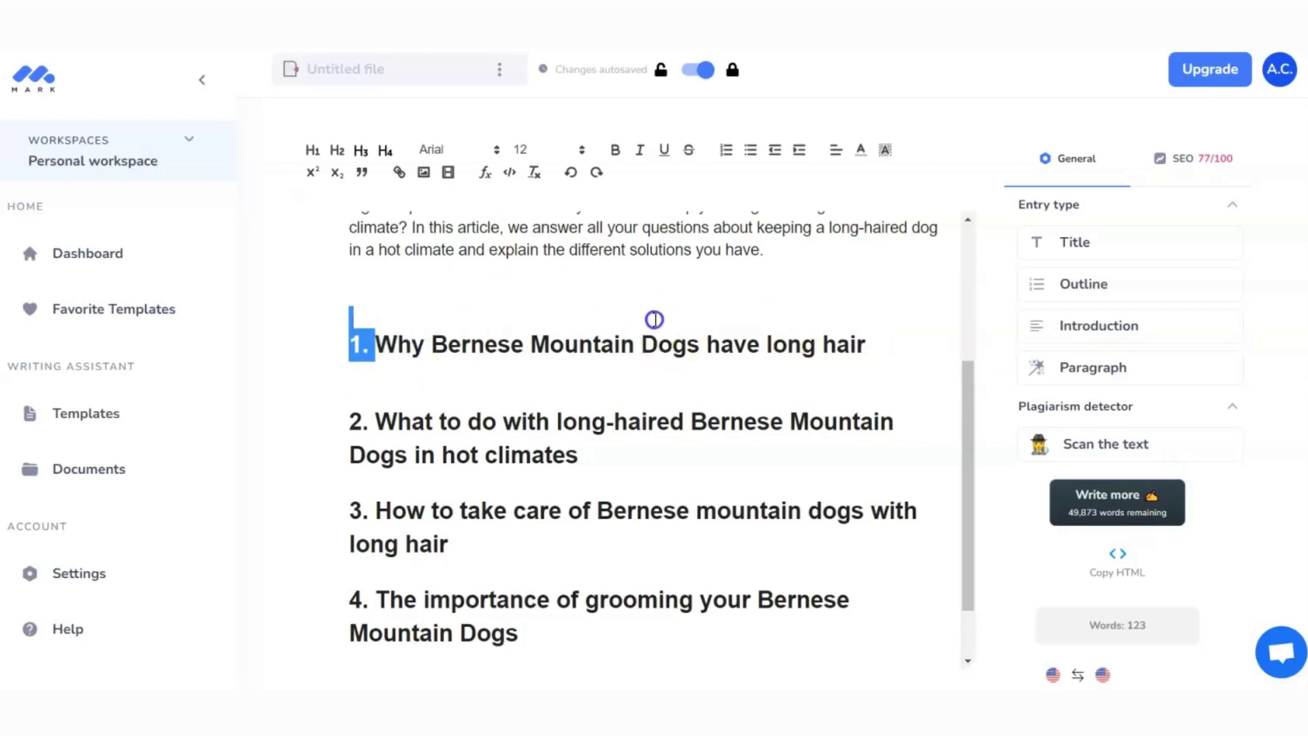
left_click_drag(377, 344, 885, 341)
key("ctrl+c")
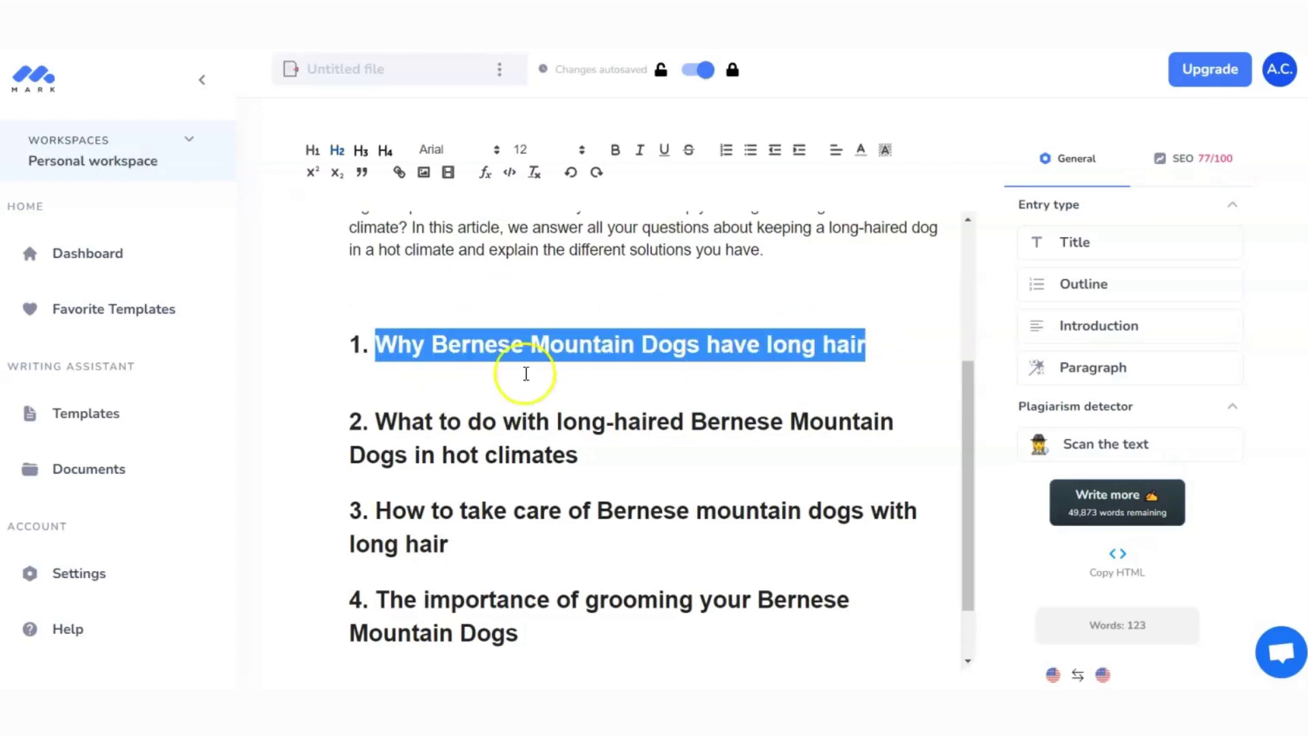
left_click(438, 368)
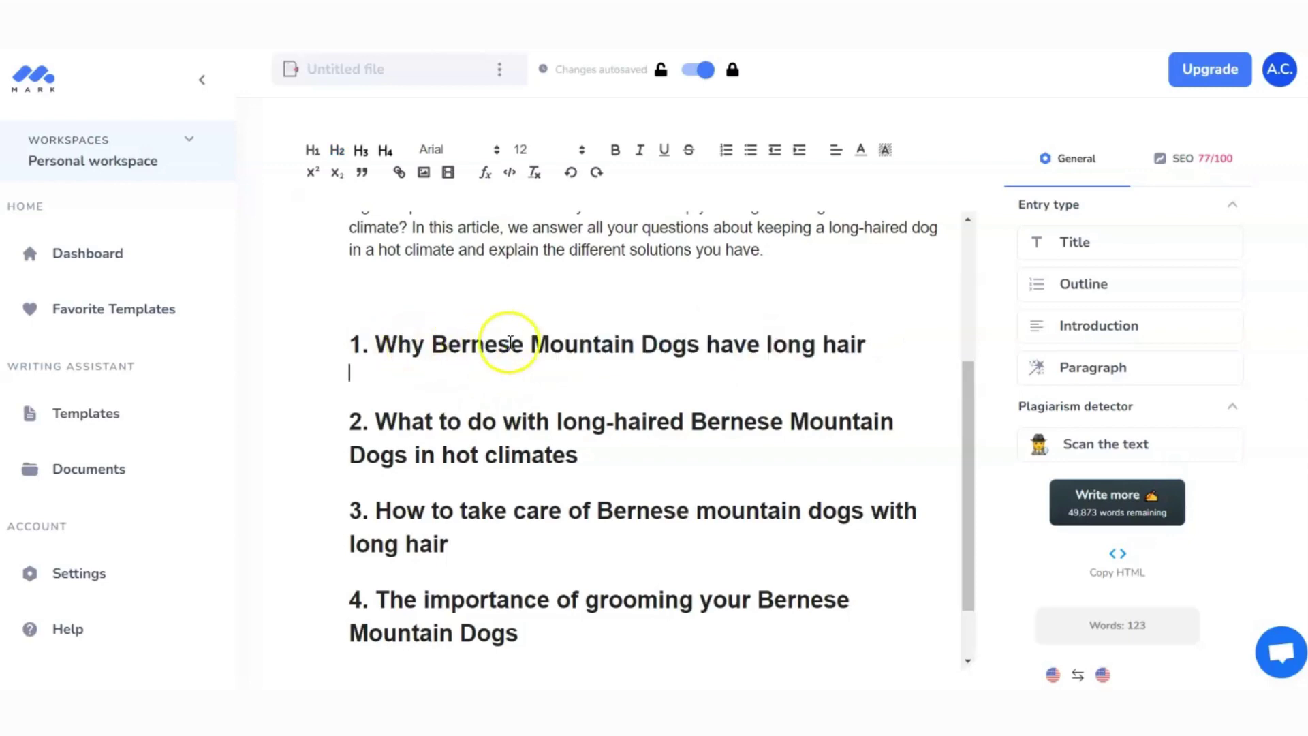
left_click(870, 346)
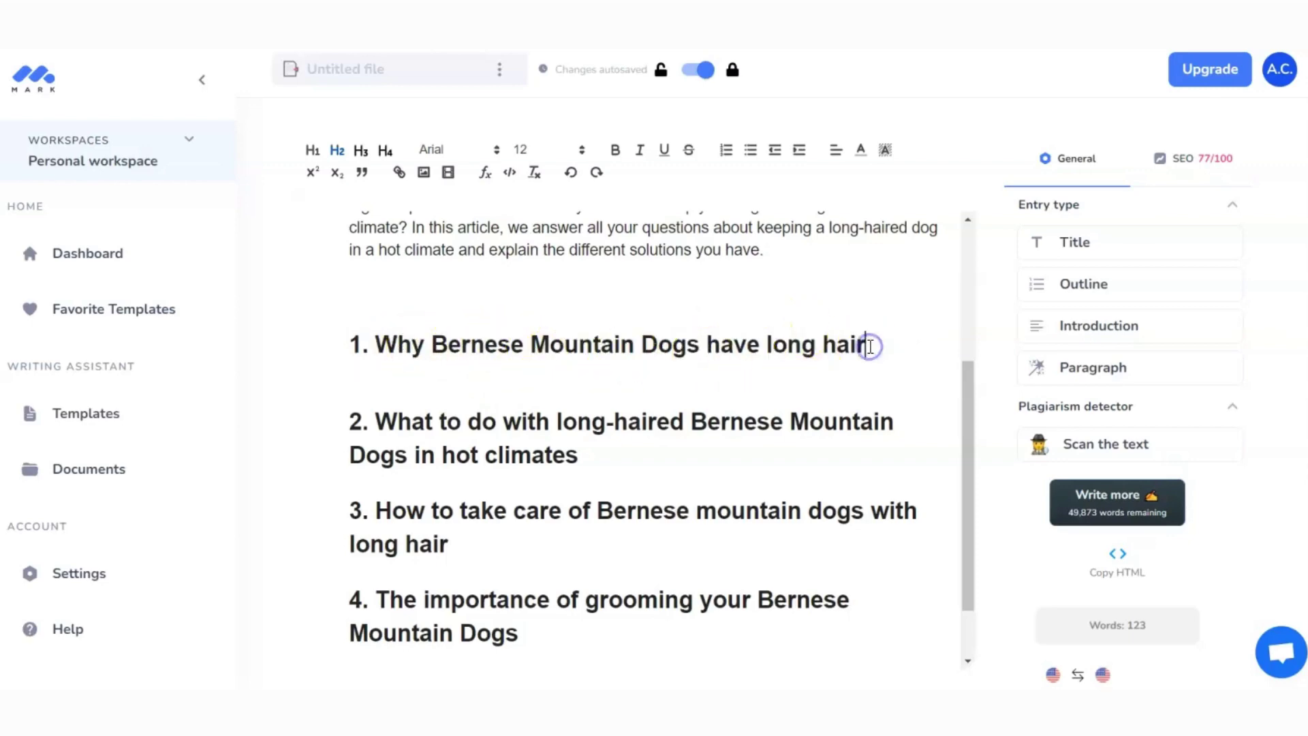
- Add '?' to heading 1, generate paragraphs on that heading, and add the first one
type("?")
left_click(1060, 368)
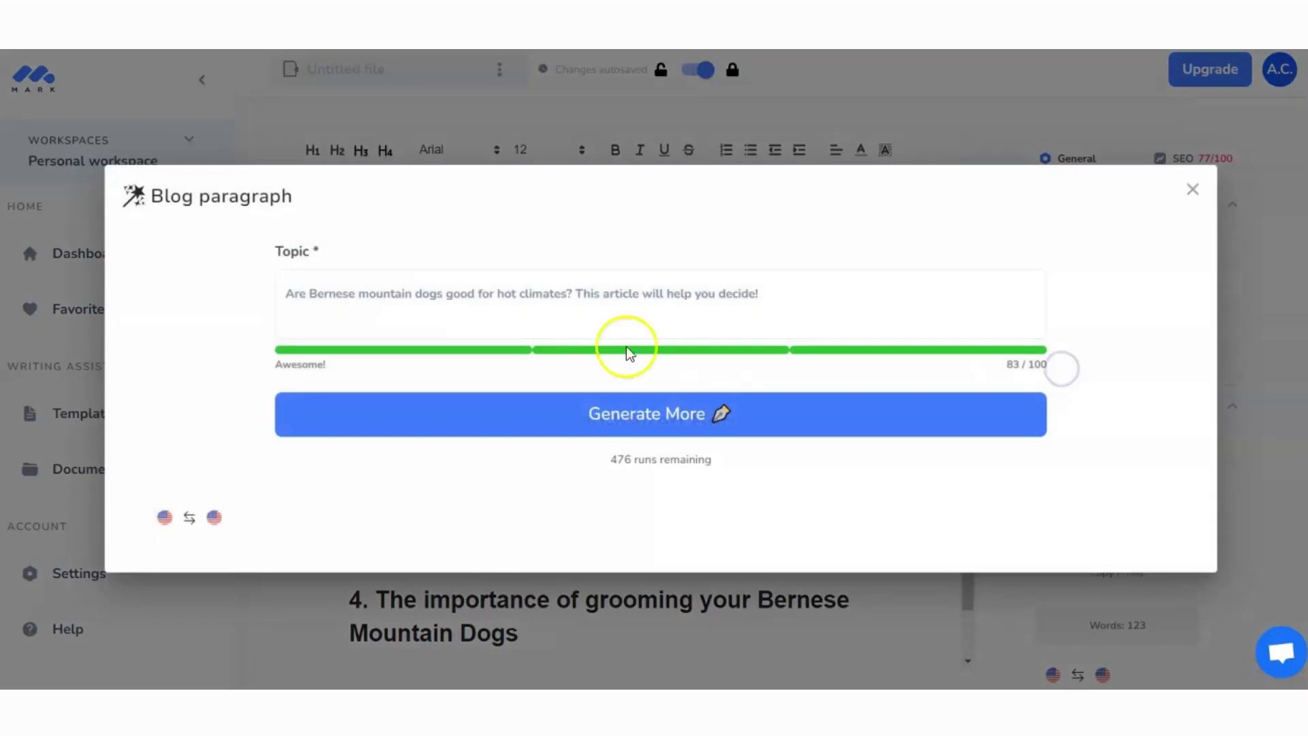
triple_click(465, 293)
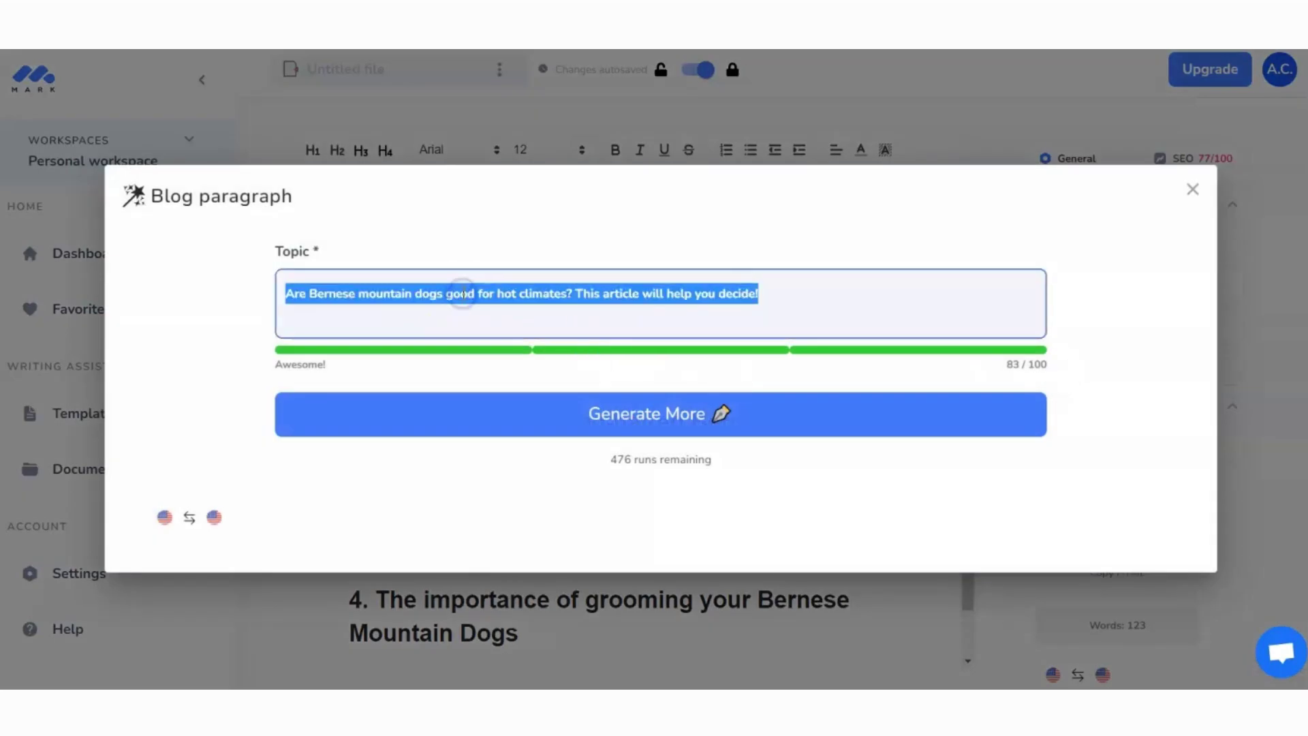
key("ctrl+v")
type("?")
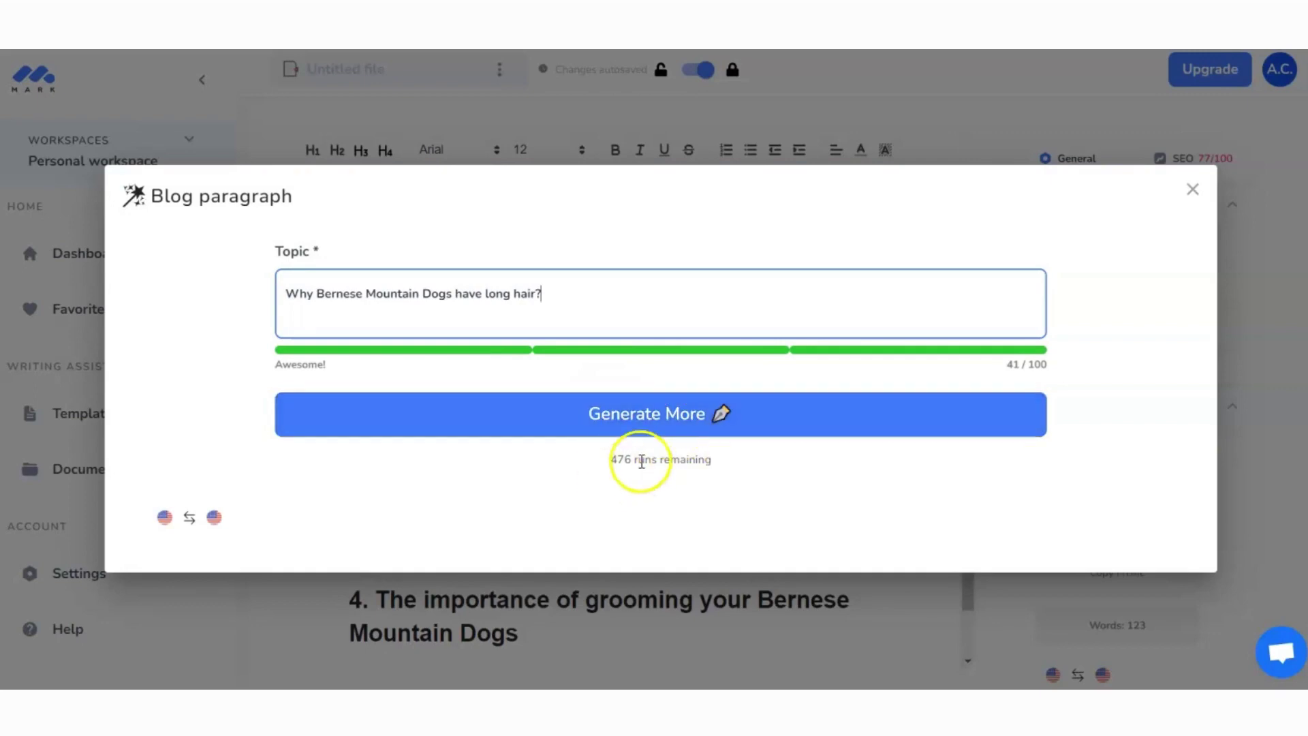
left_click(651, 423)
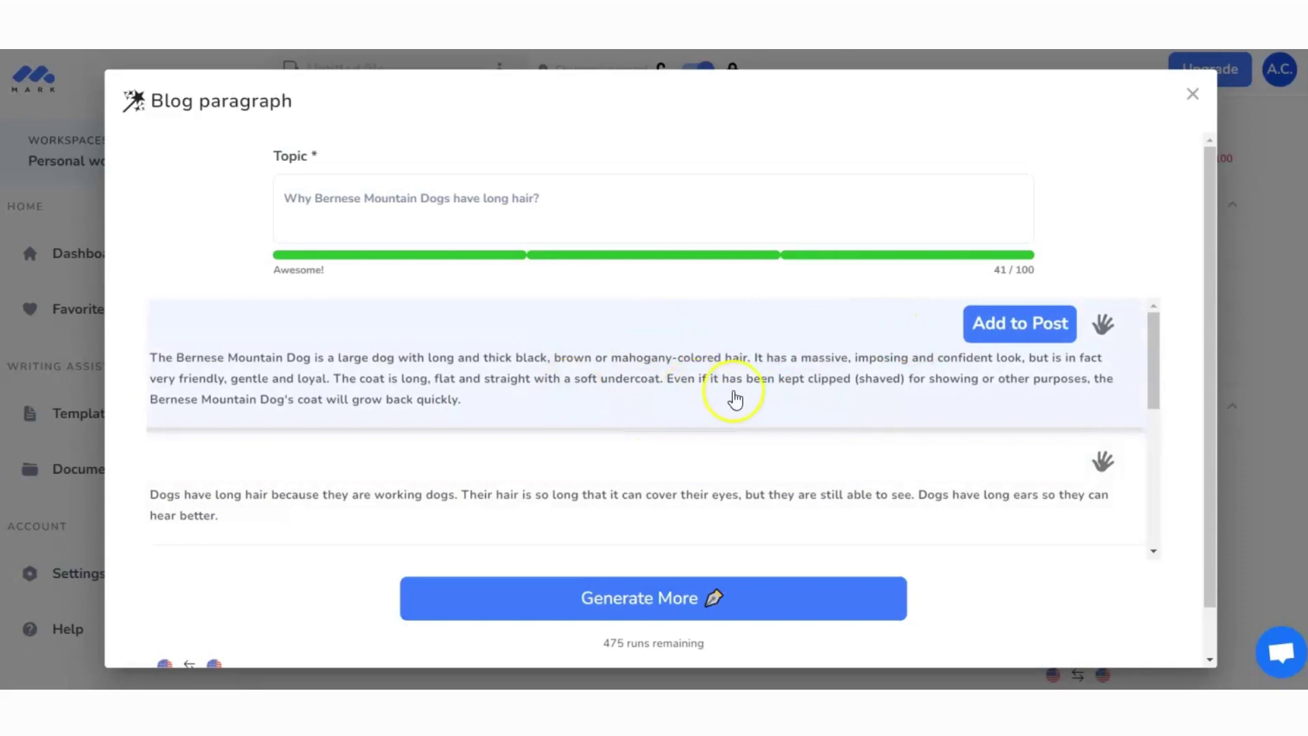
left_click(1027, 327)
- Reopen the paragraph generator and generate more paragraphs about Bernese long hair
left_click(671, 454)
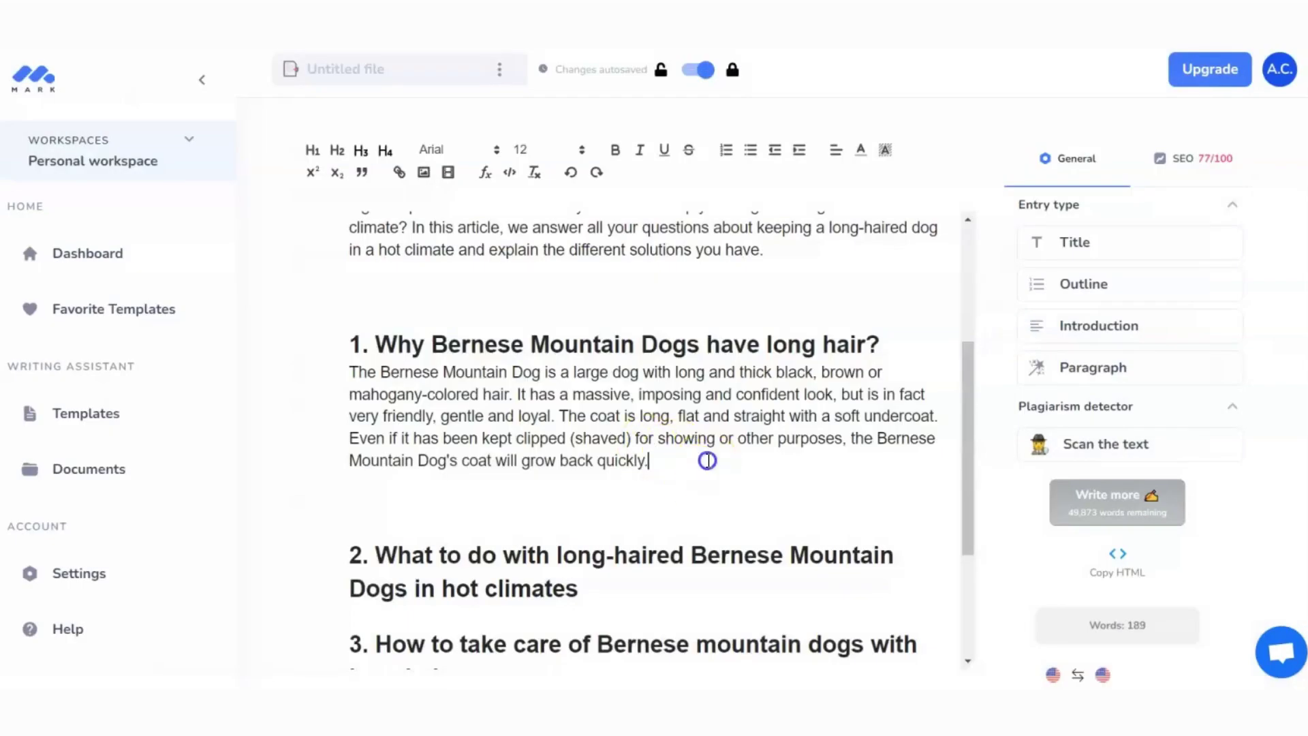
left_click(1124, 366)
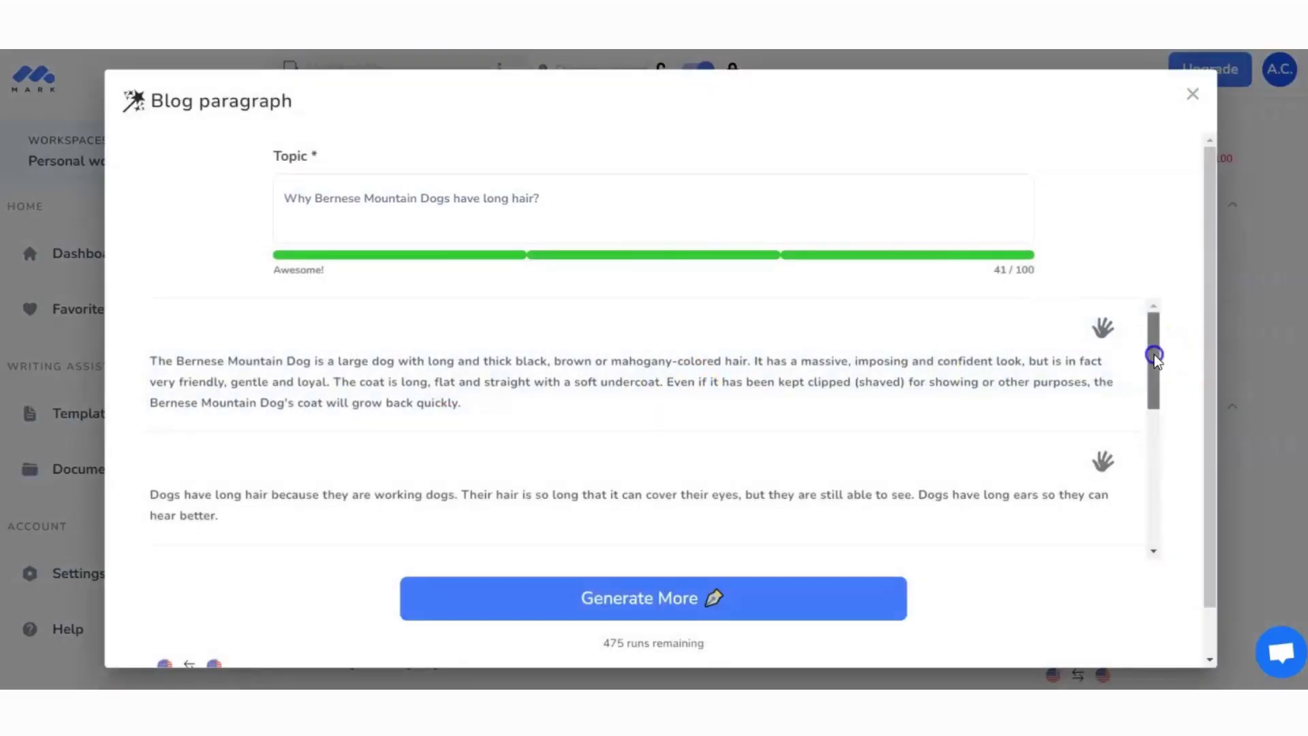
left_click_drag(1154, 355, 1173, 509)
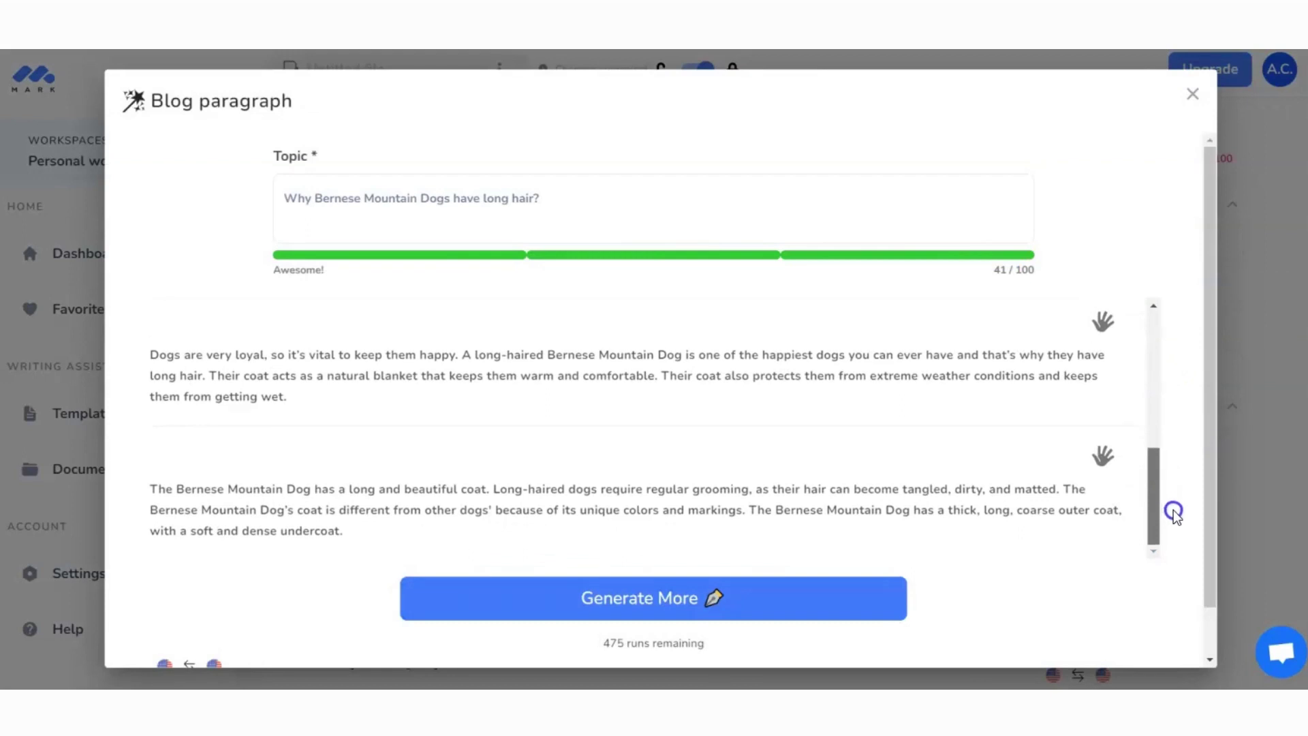
left_click_drag(1170, 517, 1161, 525)
left_click(674, 599)
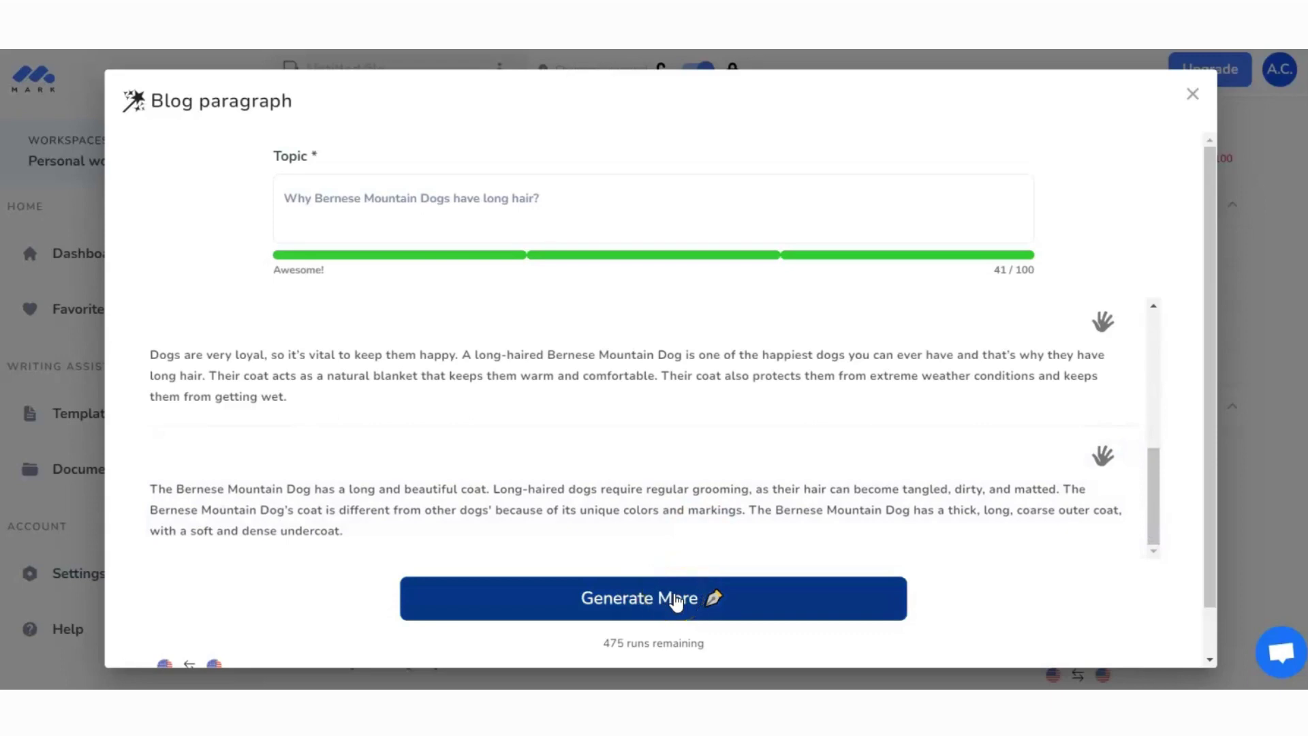
- Add the long-coat paragraph, merge it into the first paragraph under heading 1, and select heading 2
mouse_move(797, 511)
left_click(1034, 451)
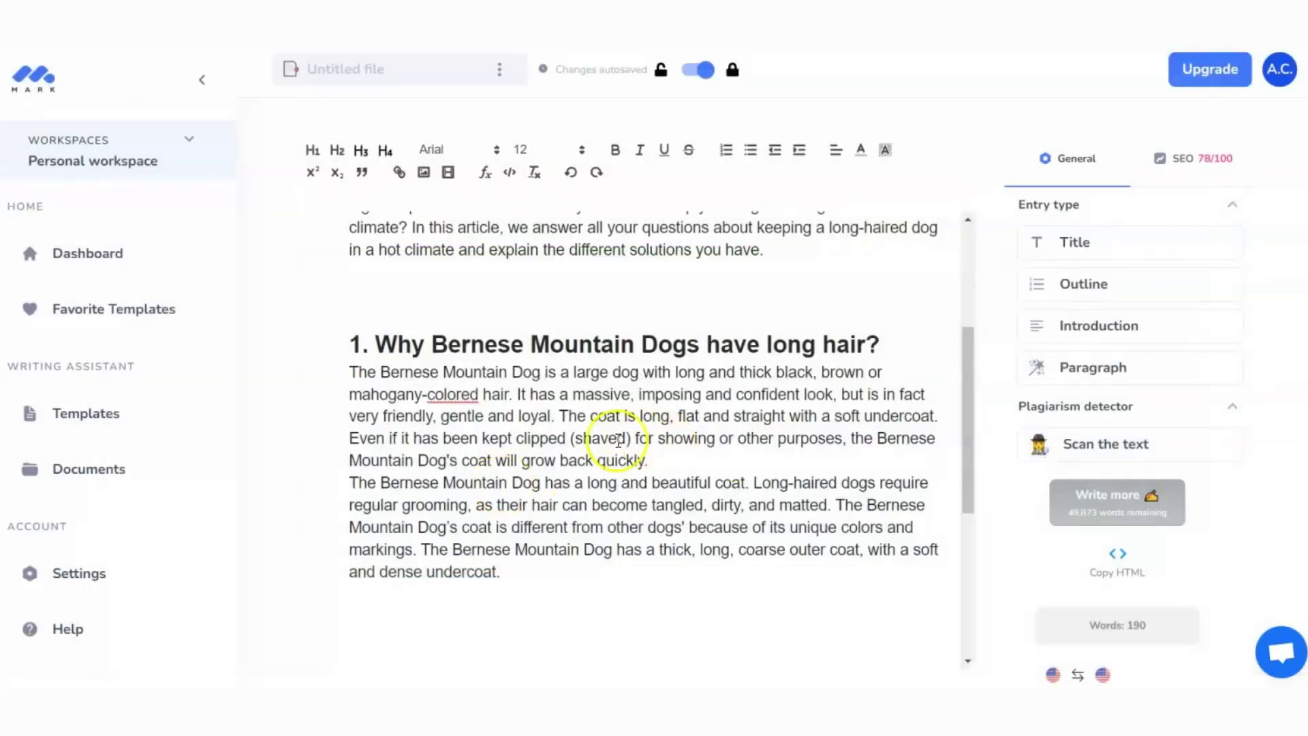
left_click(695, 461)
key("Delete")
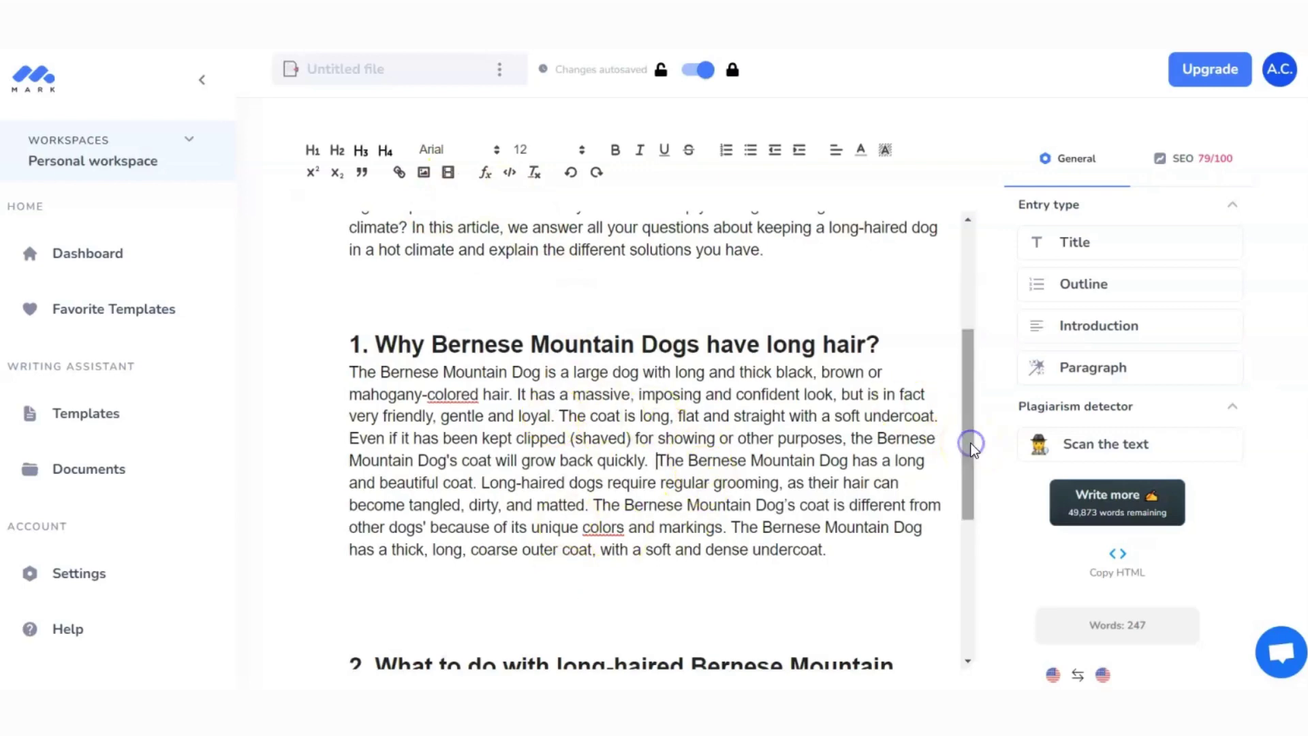
left_click_drag(962, 462, 995, 525)
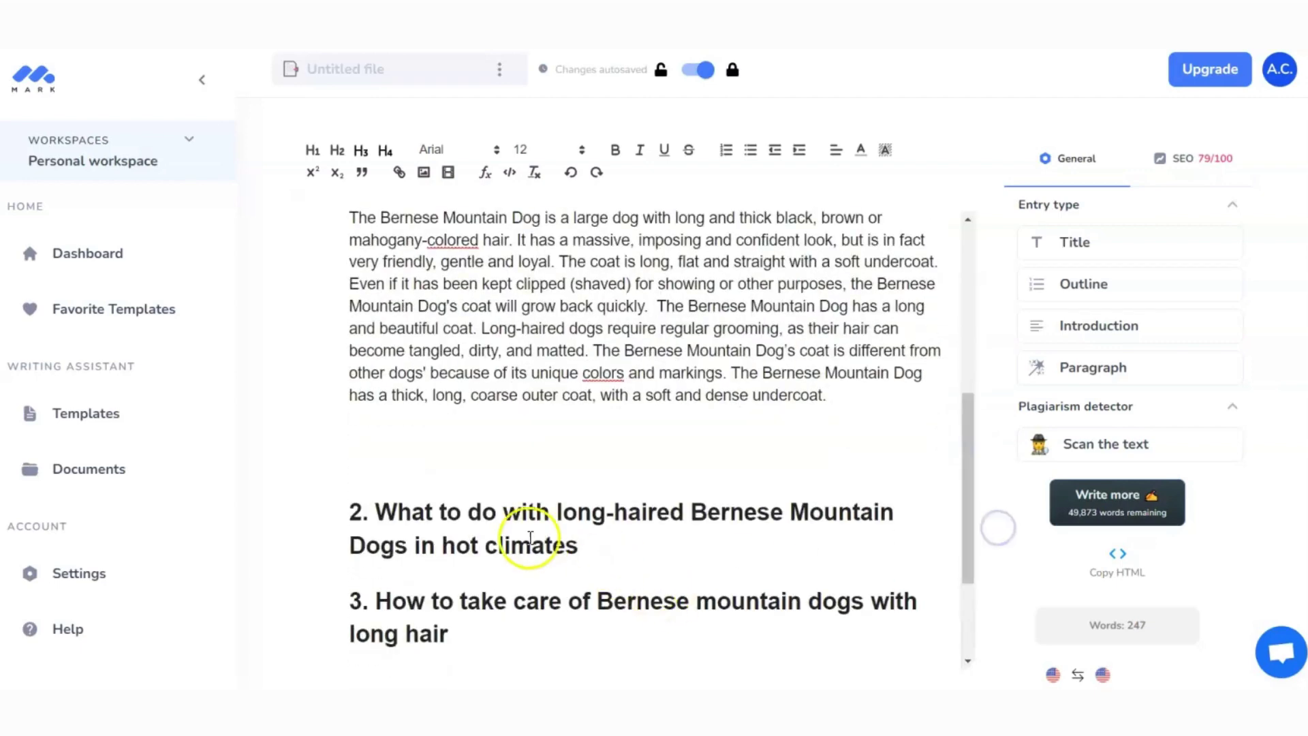
left_click_drag(373, 511, 592, 538)
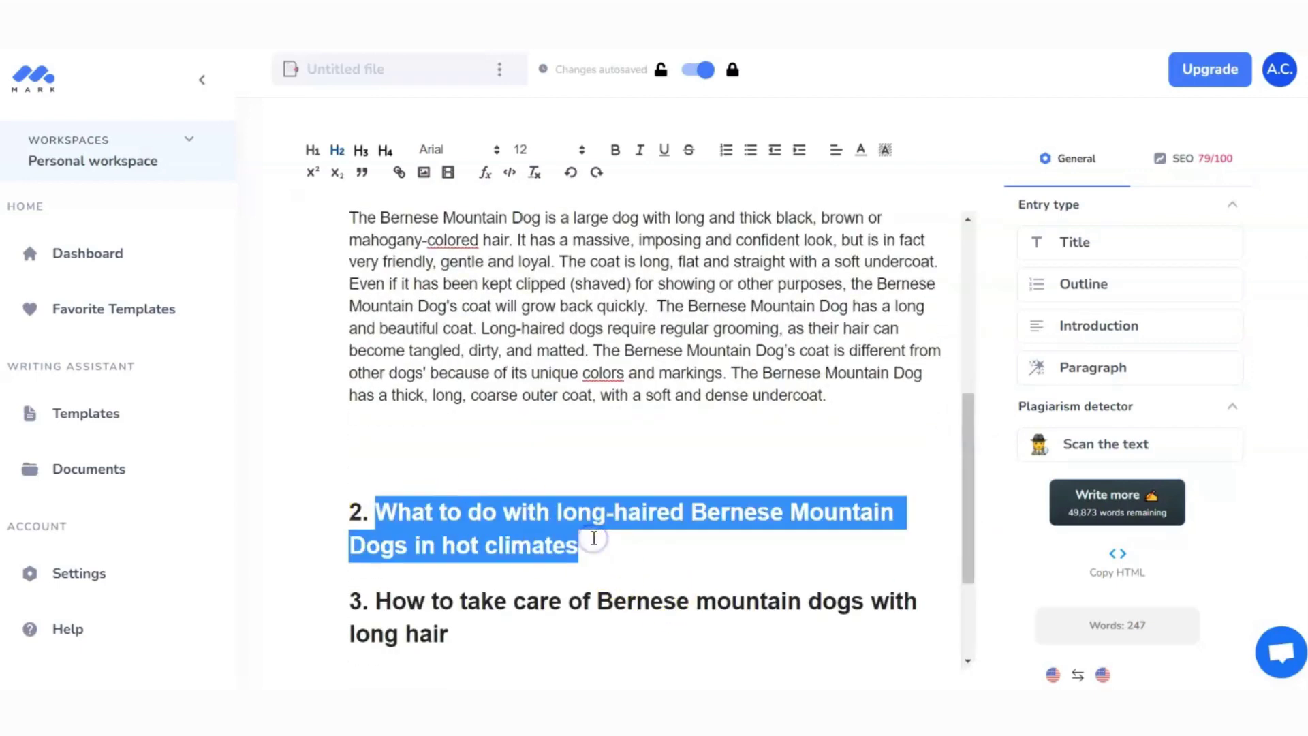
- Generate a paragraph from heading 2's hot-climates topic and add it under heading 2
left_click(1094, 366)
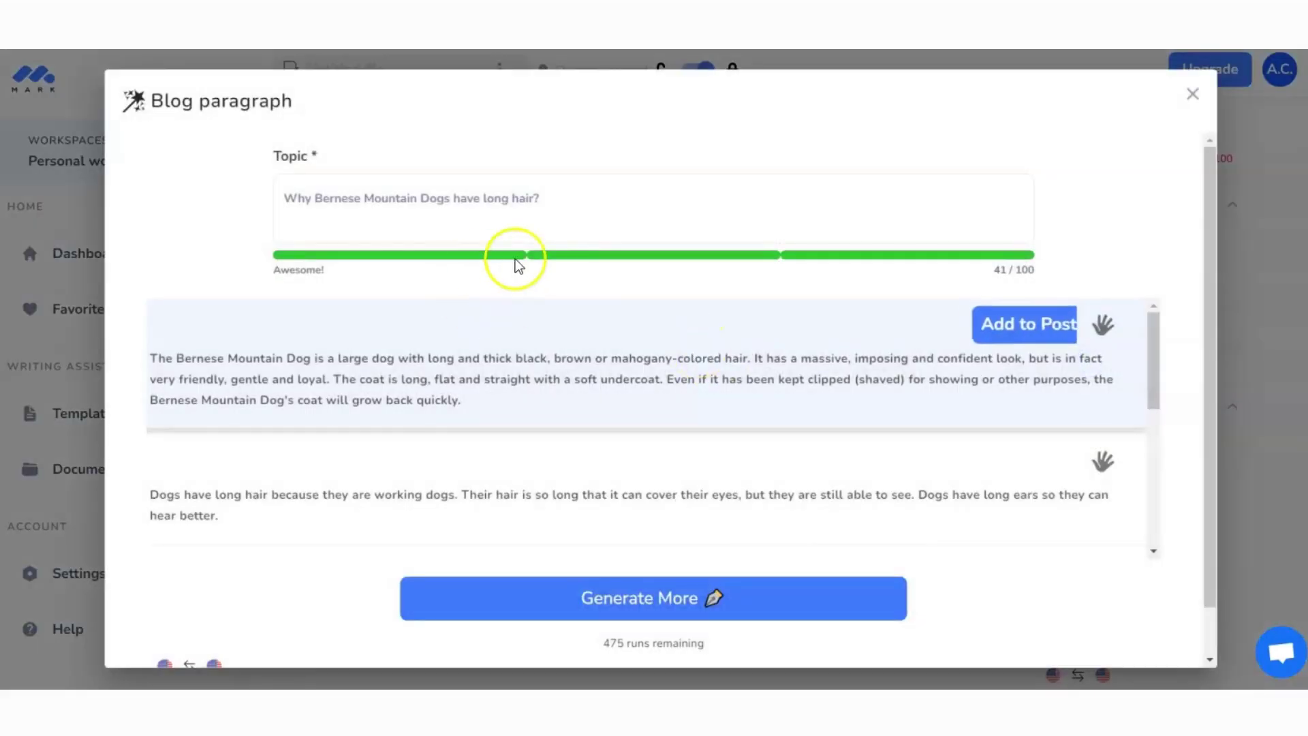
left_click_drag(542, 199, 178, 194)
type("What to do with long-haired Bernese Mountain Dogs in hot climates")
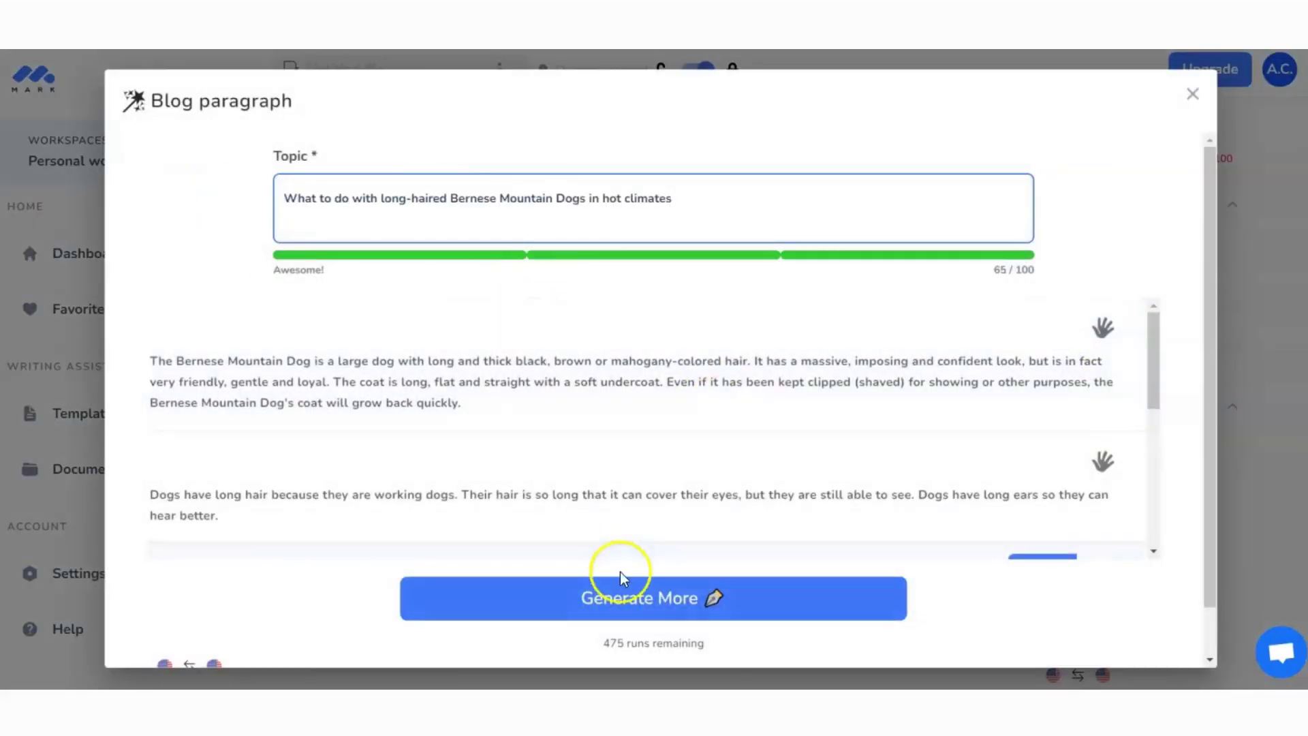
left_click(739, 605)
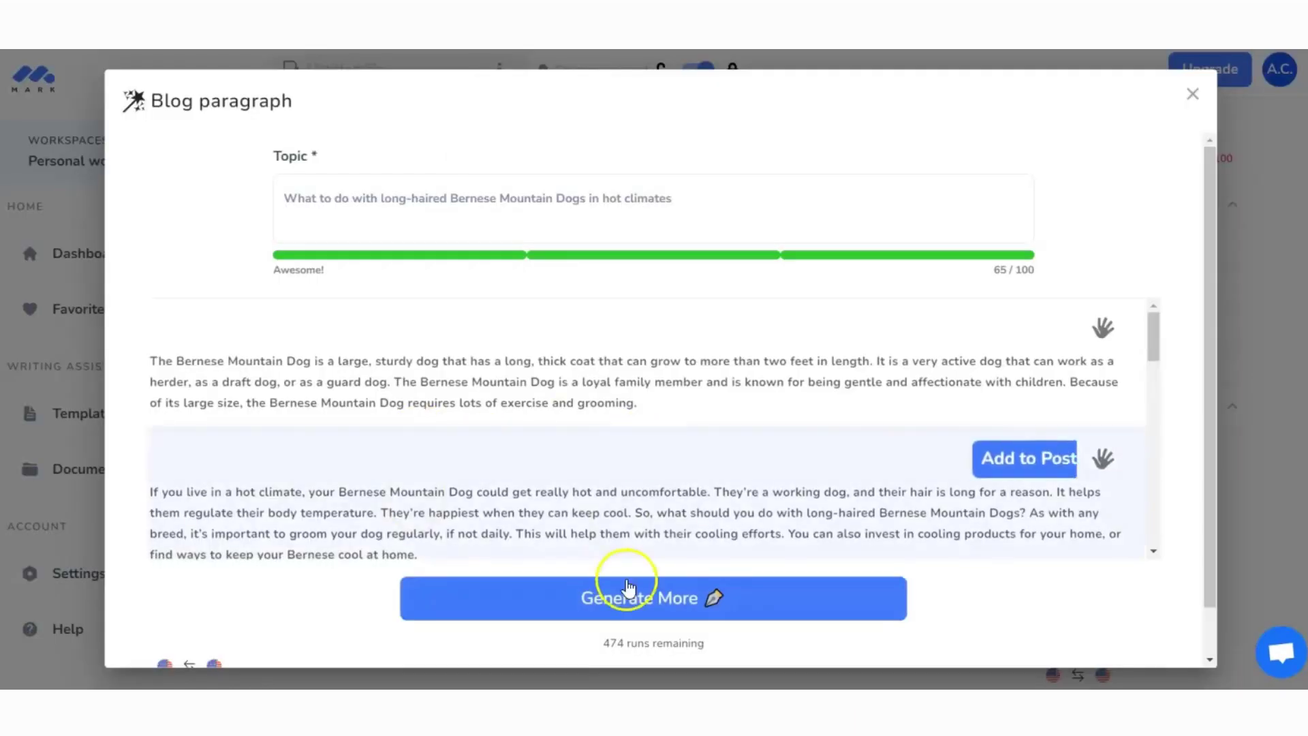
left_click(1024, 458)
- Start a new line below heading 4 for the Conclusion
left_click_drag(970, 475, 982, 612)
left_click(599, 543)
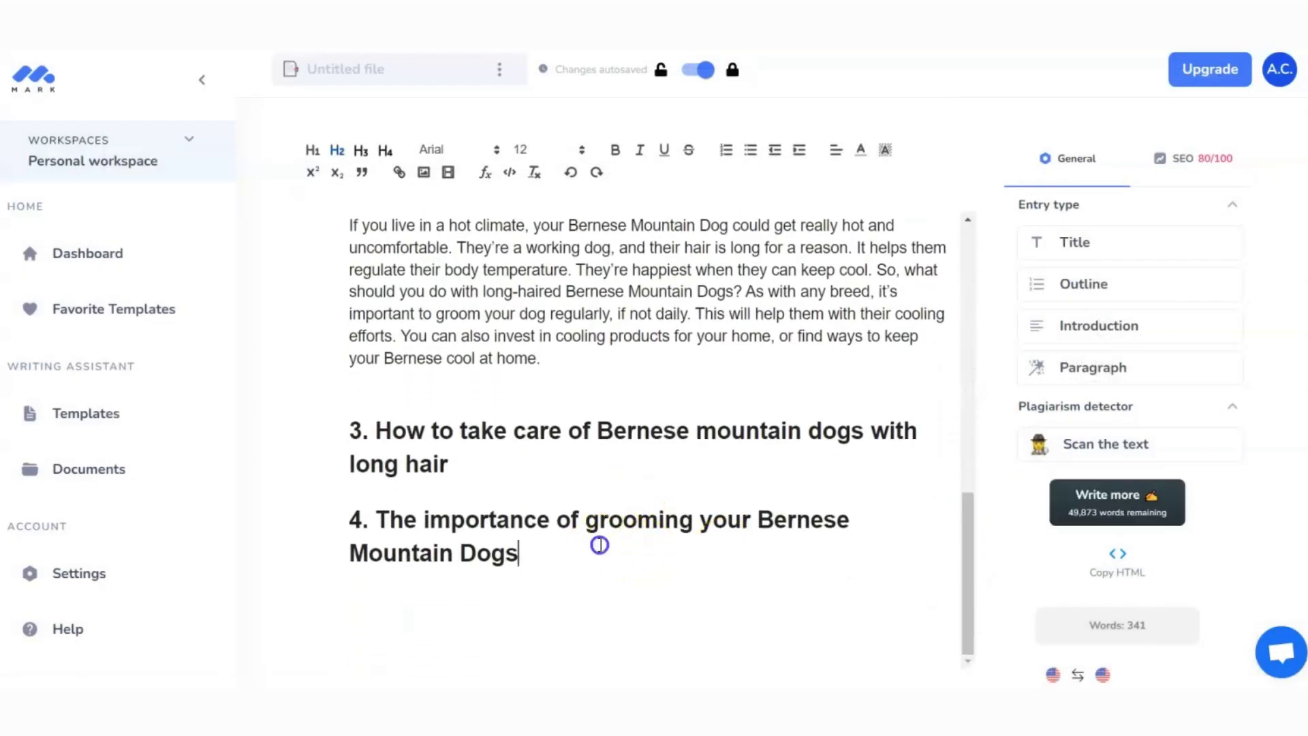
key("Return")
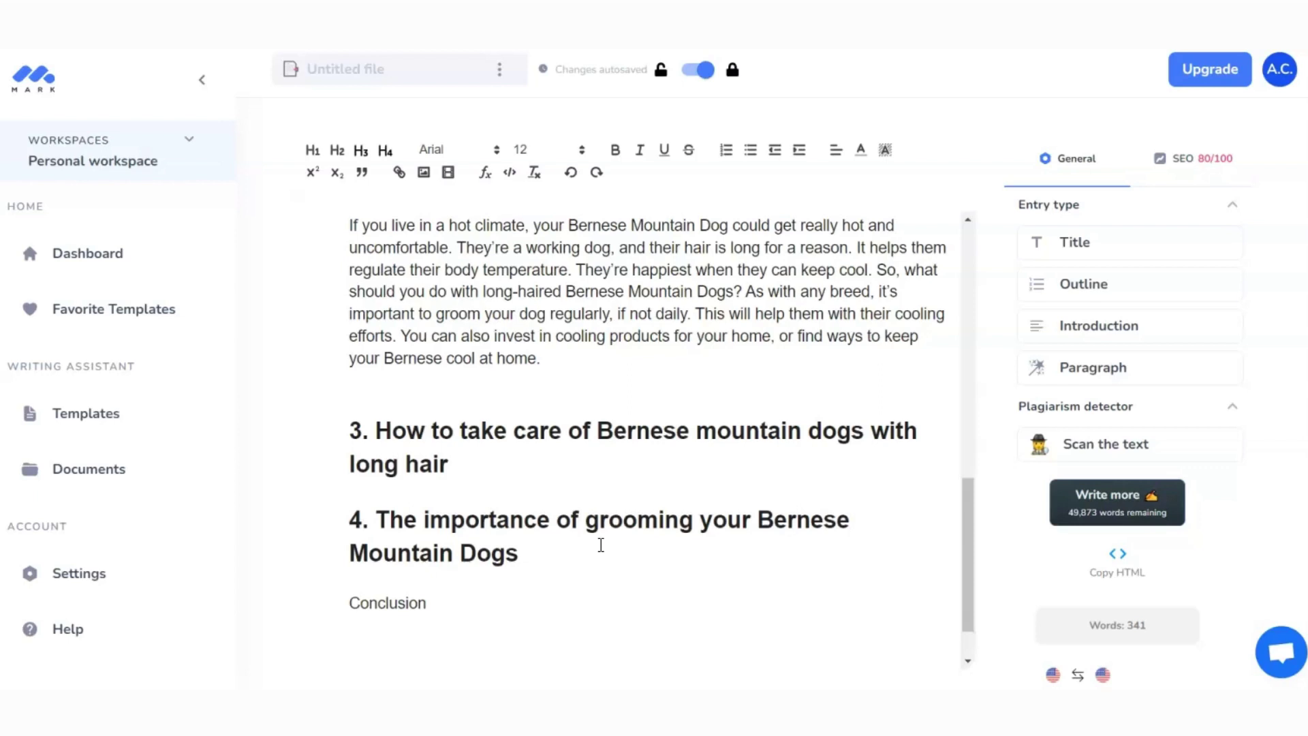
- Show the SEO Structure checklist: 341 of 1,000 recommended words and no links
left_click(1202, 167)
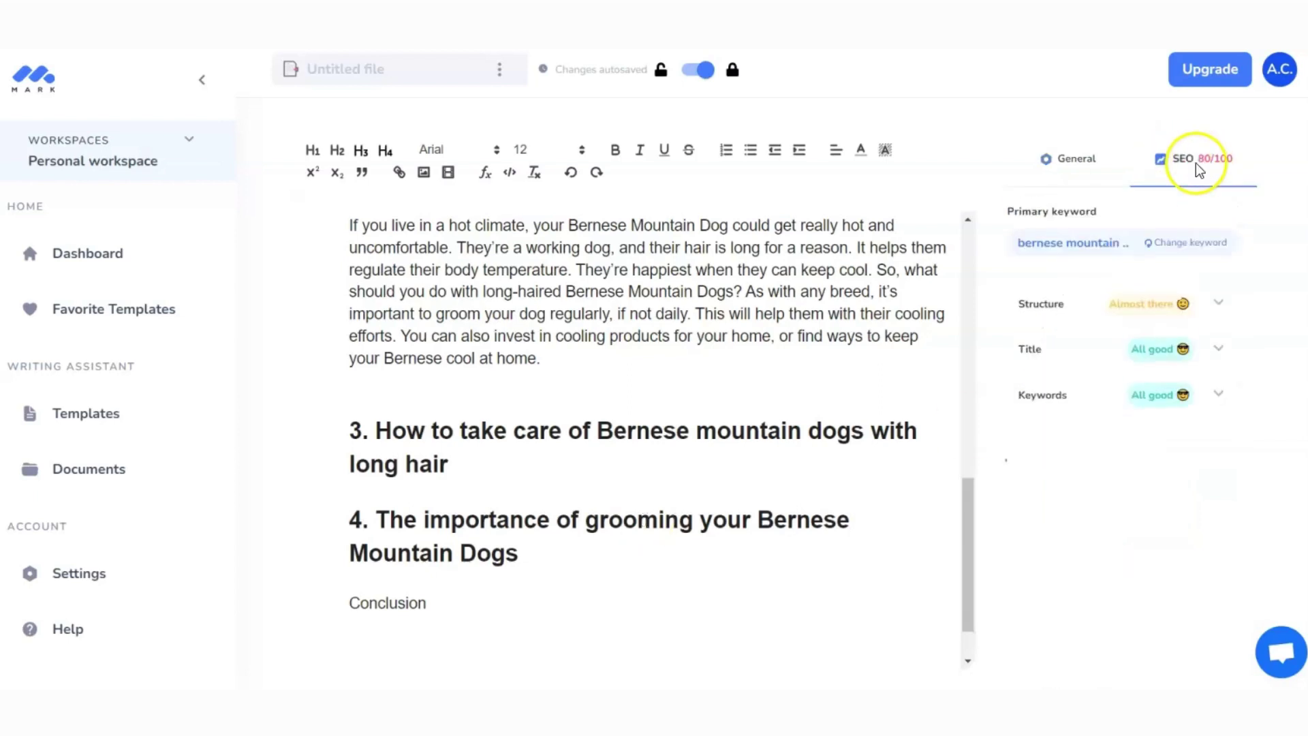
left_click(1219, 307)
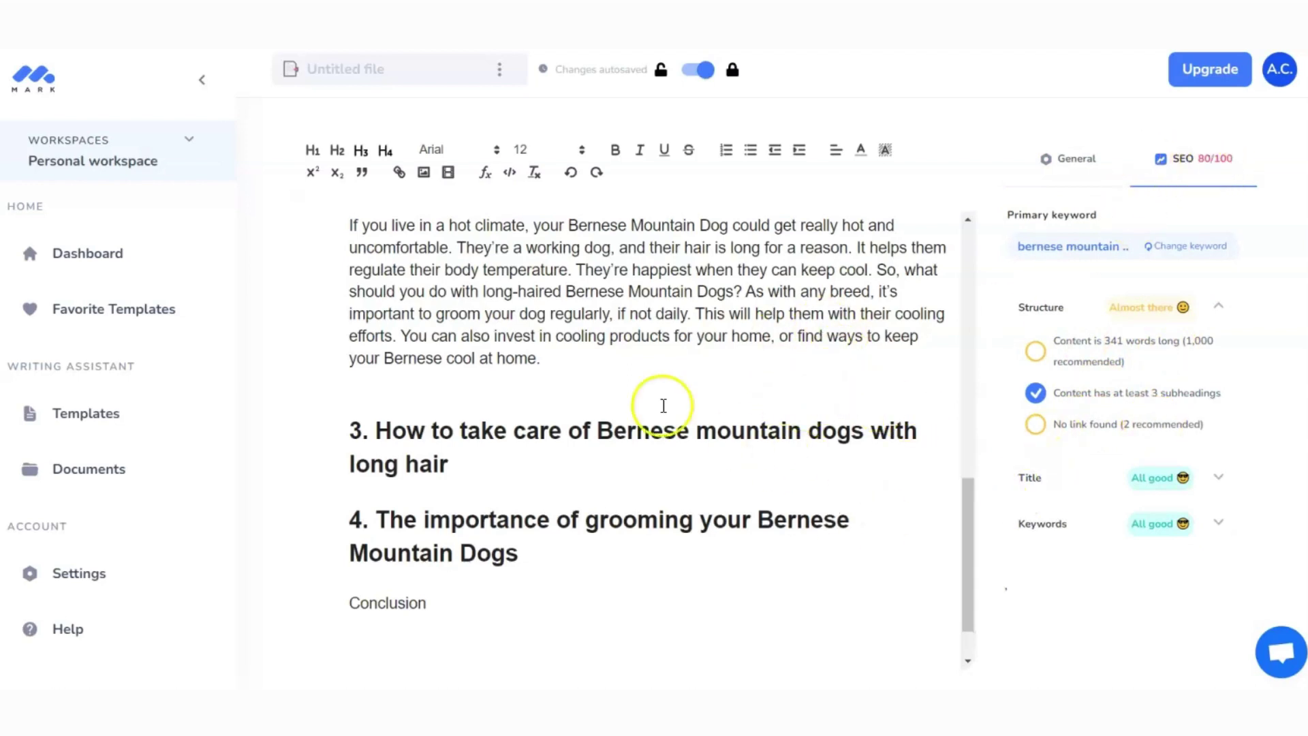
left_click(440, 635)
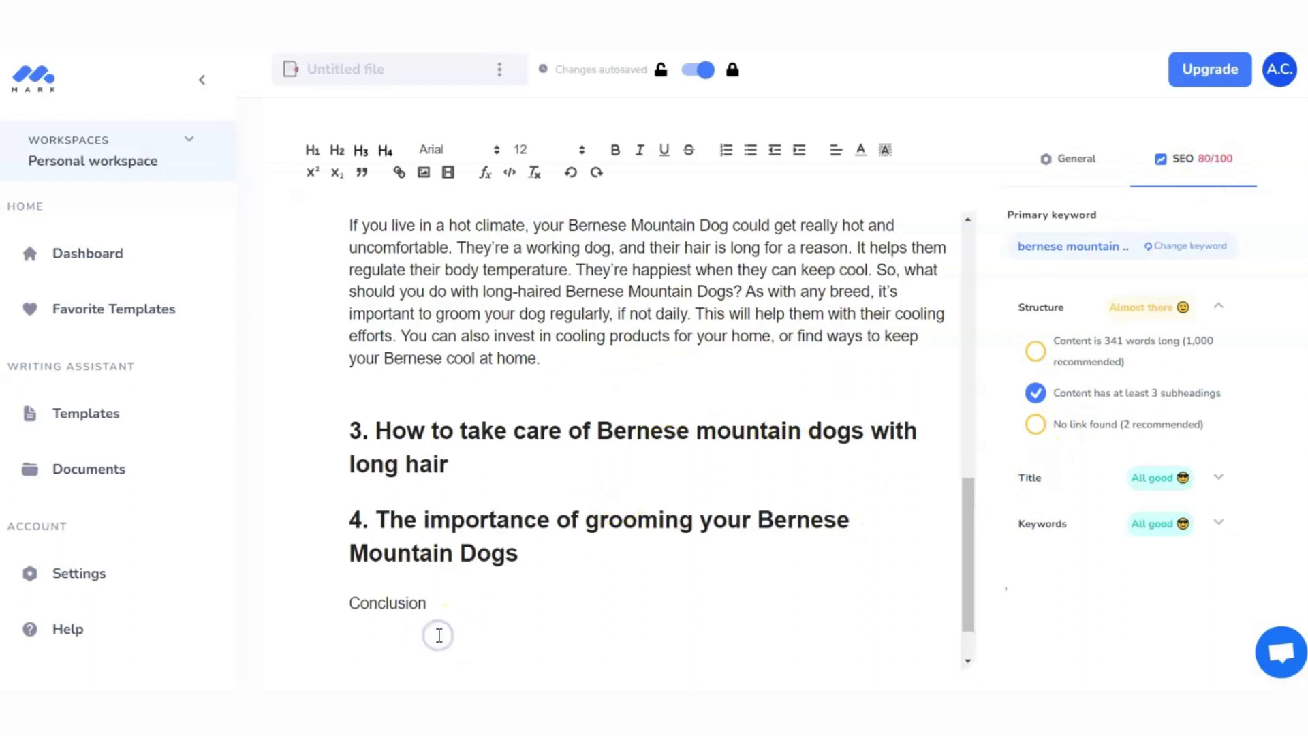